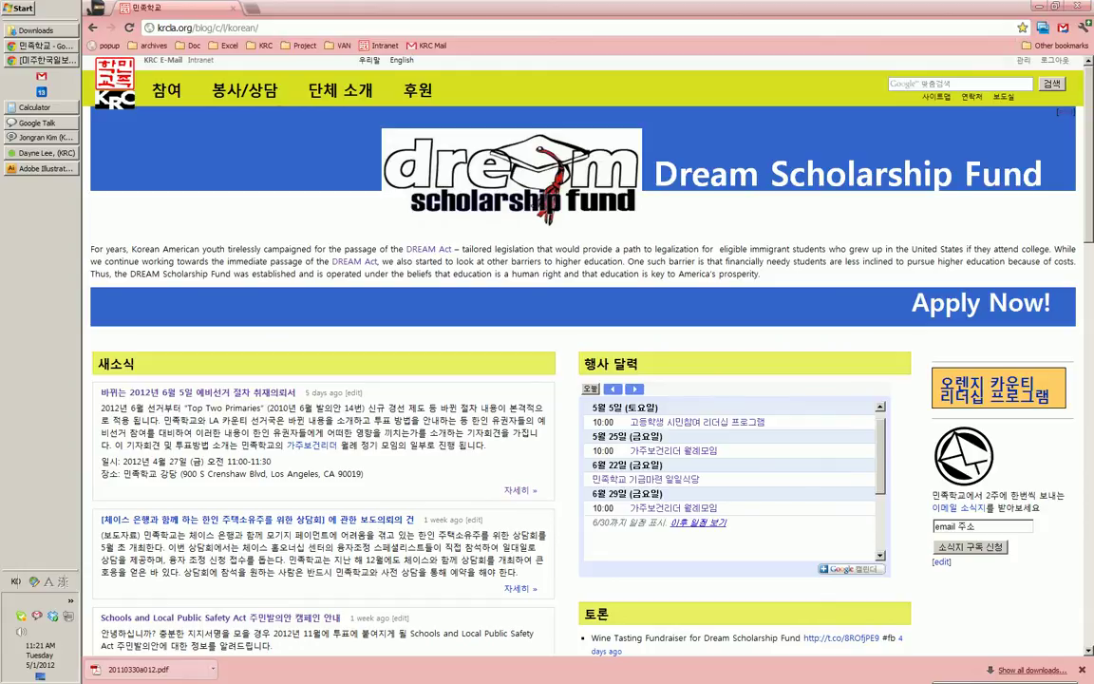
- Read through the Korea Times article about Medicare benefit cuts in the other browser window, then return to the KRC site
key("alt+Tab")
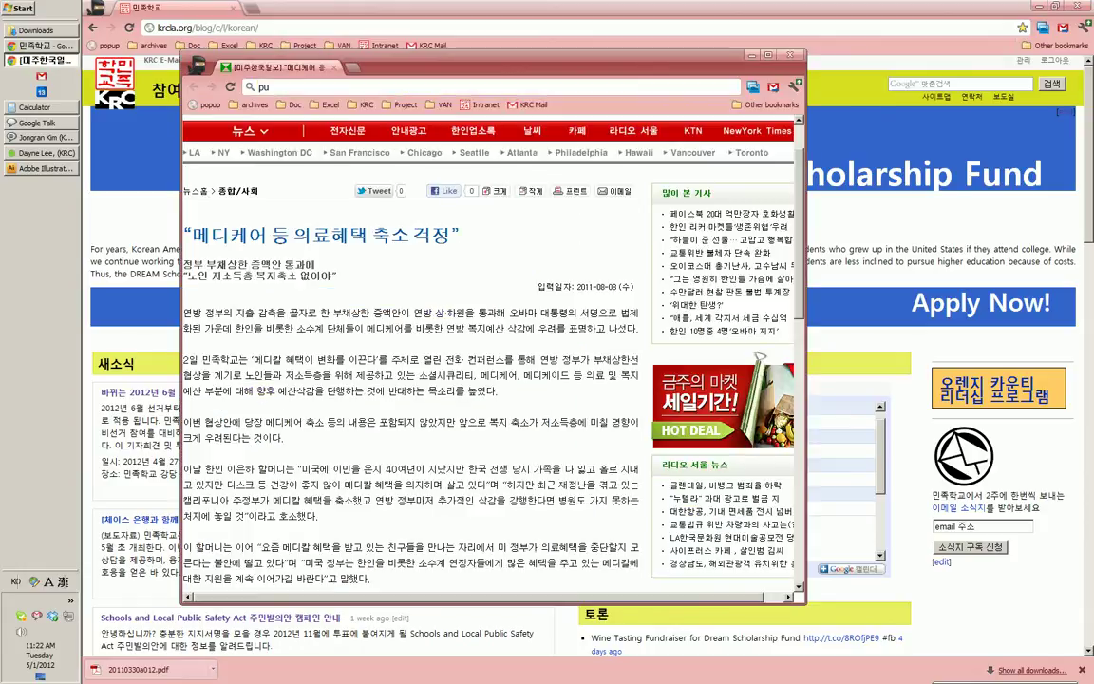
scroll(488, 357, "down", 6)
scroll(488, 356, "up", 5)
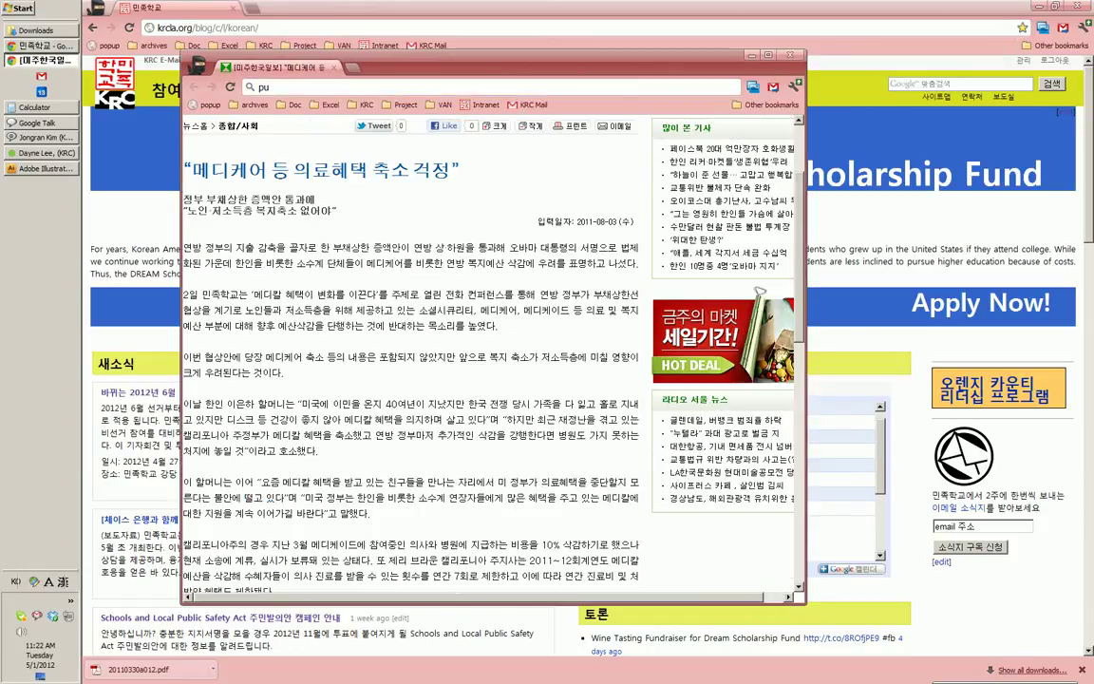
scroll(489, 361, "up", 3)
scroll(489, 361, "down", 10)
scroll(489, 361, "up", 7)
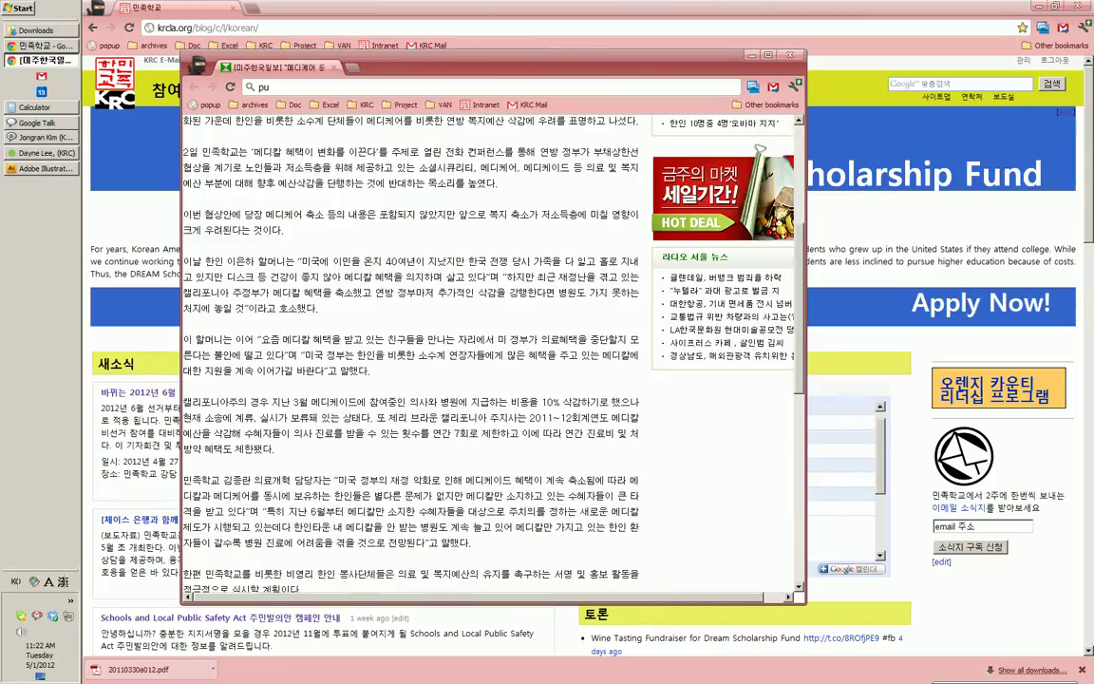
scroll(490, 361, "up", 6)
scroll(489, 361, "down", 2)
key("alt+Tab")
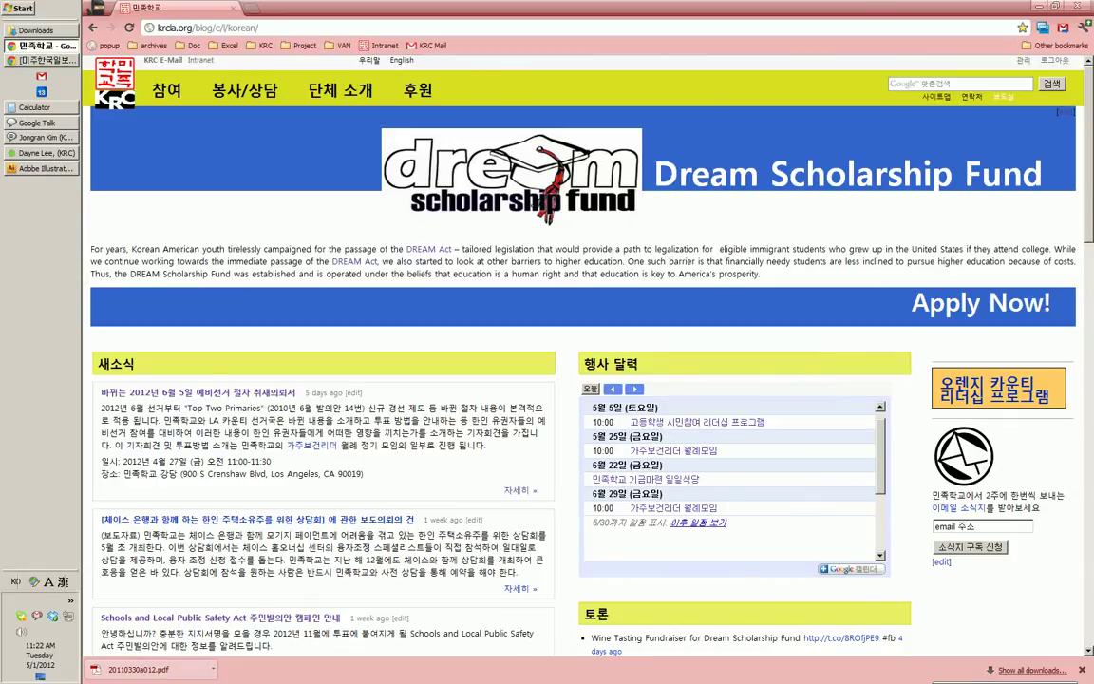
- Open the press room page (보도실) and follow its paper newspaper link (종이신문) for 한국일보
left_click(1003, 96)
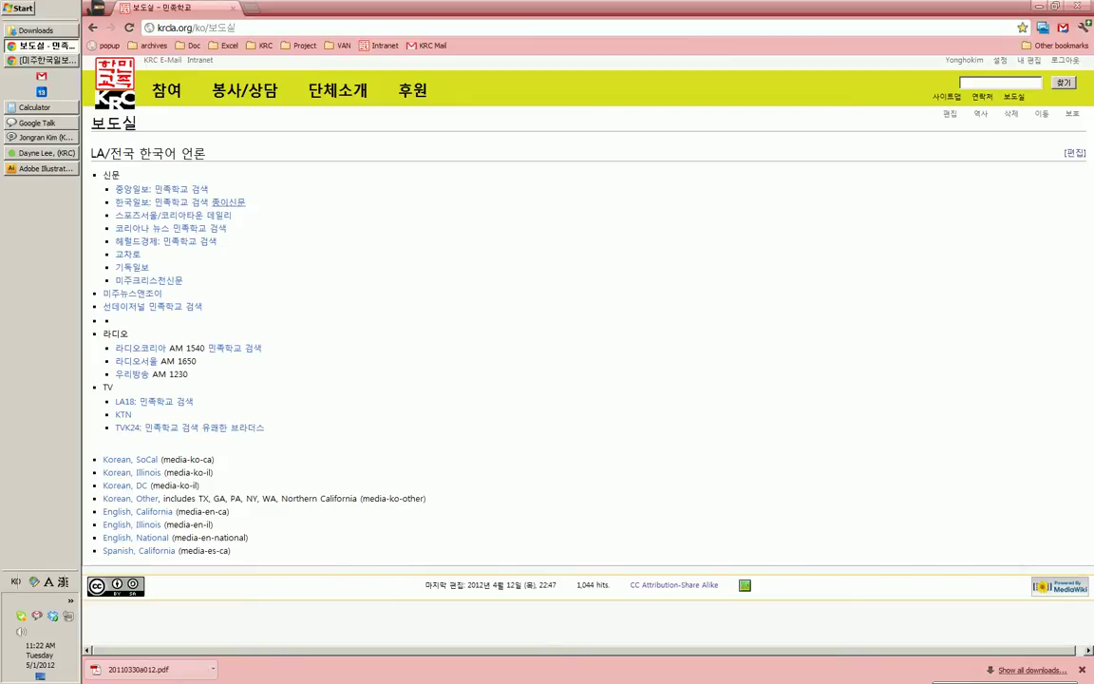
left_click(228, 202)
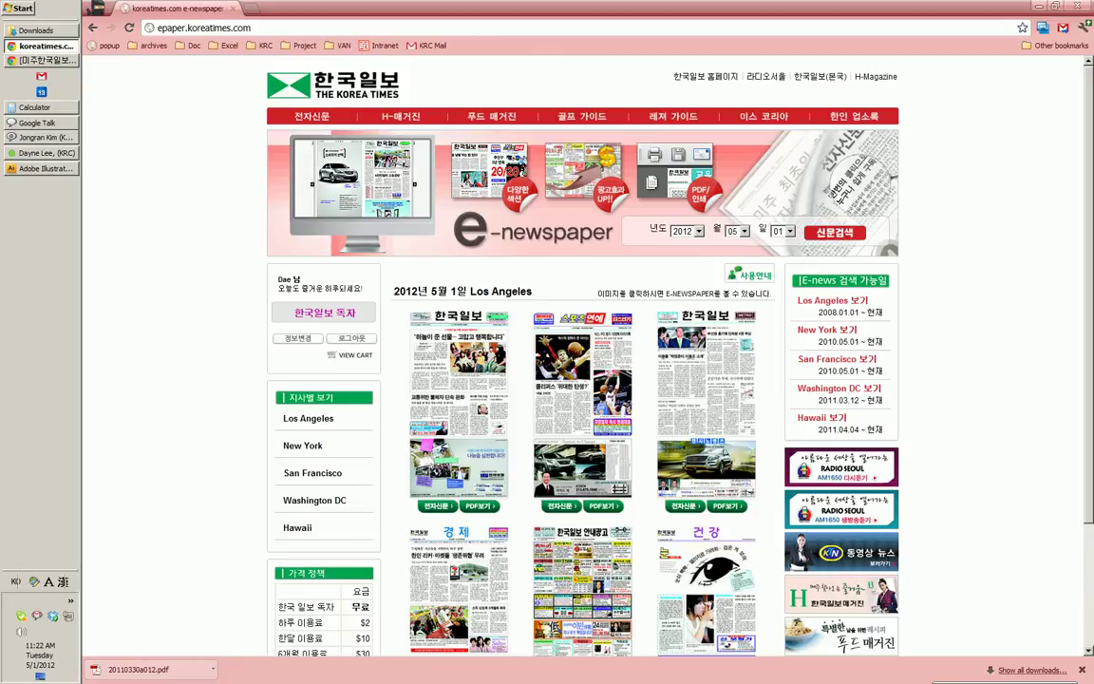
scroll(582, 361, "down", 3)
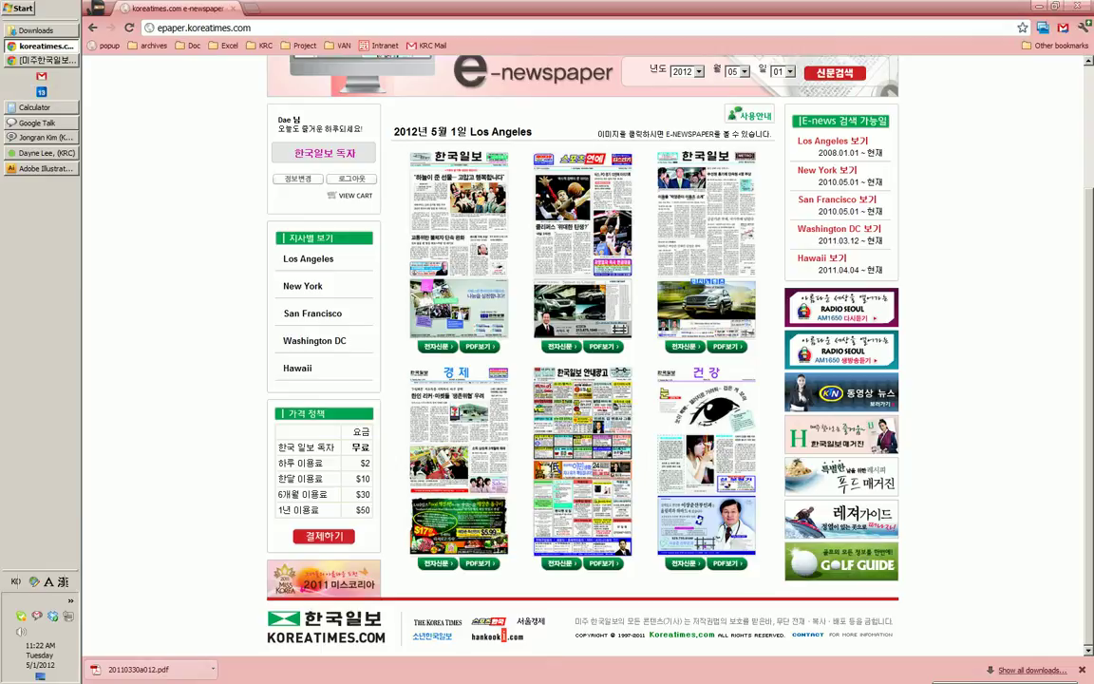
- Check the article's publication date and search the e-newspaper archive for the edition of August 3, 2011
left_click(40, 61)
left_click_drag(620, 351, 573, 351)
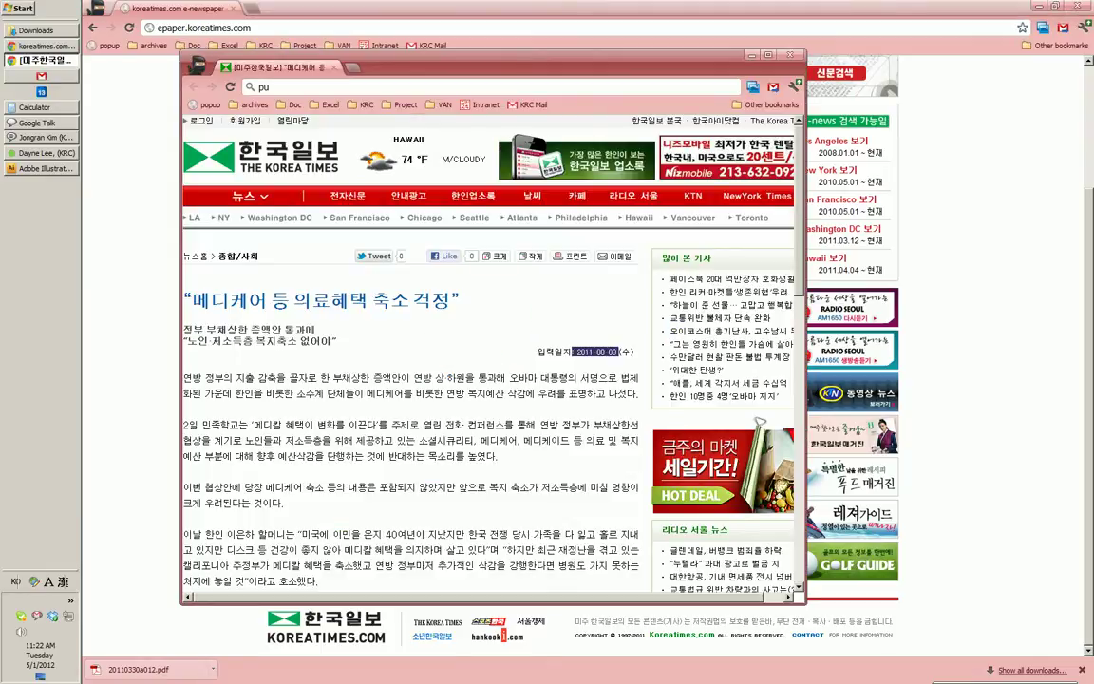
left_click(41, 46)
left_click(698, 73)
left_click(686, 115)
left_click(743, 73)
left_click(732, 157)
left_click(781, 71)
left_click(779, 104)
left_click(835, 73)
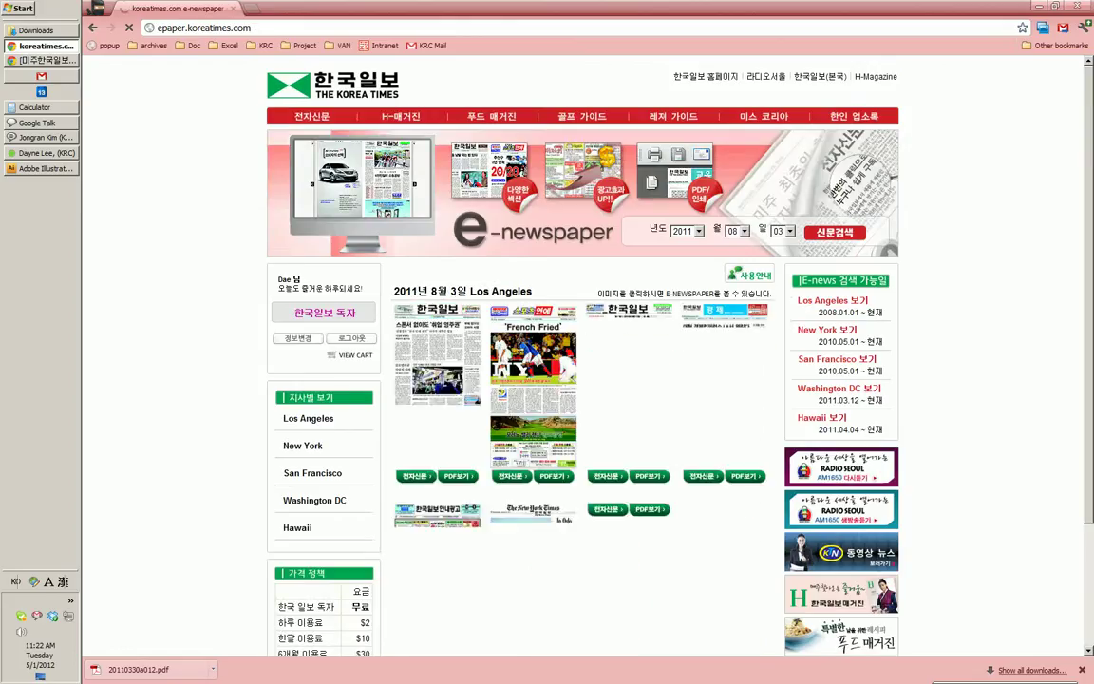
- Review the Medicare article's text and photo again, then return to the e-newspaper edition list
left_click(41, 61)
scroll(760, 421, "down", 4)
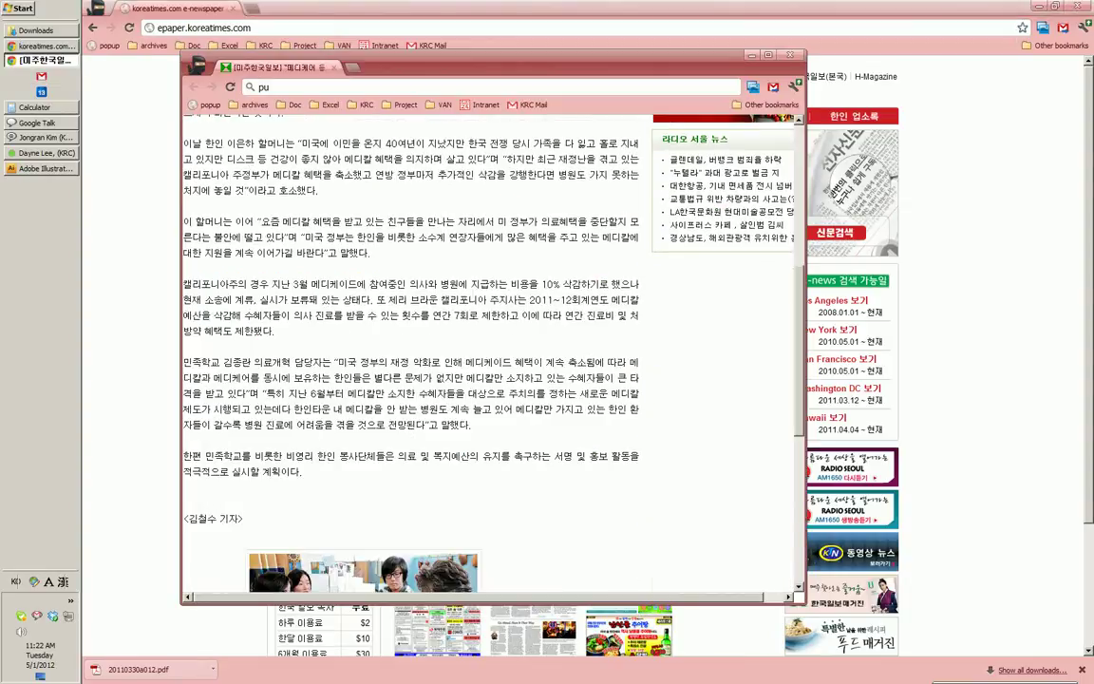
scroll(760, 291, "up", 3)
scroll(758, 289, "down", 5)
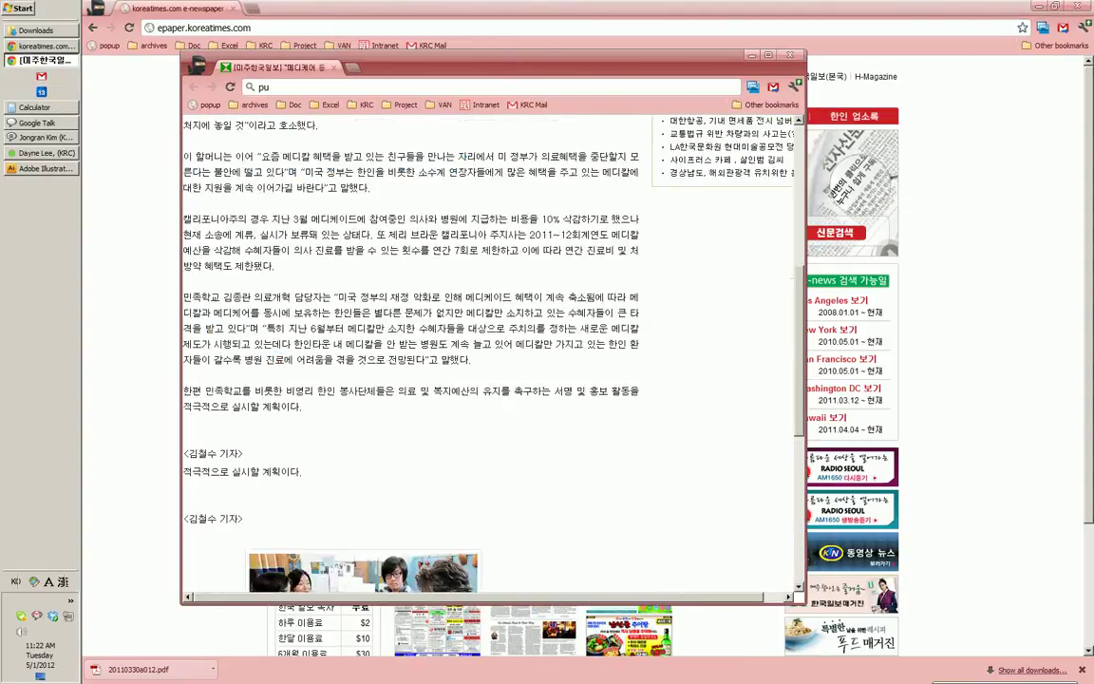
scroll(760, 421, "up", 7)
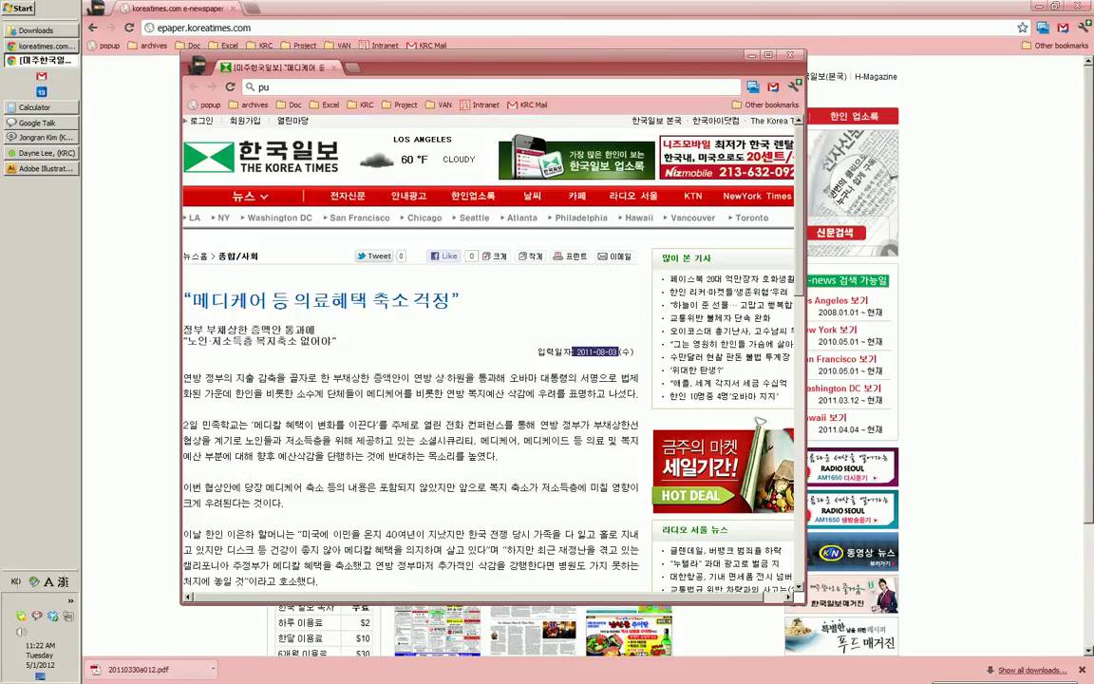
key("ctrl+w")
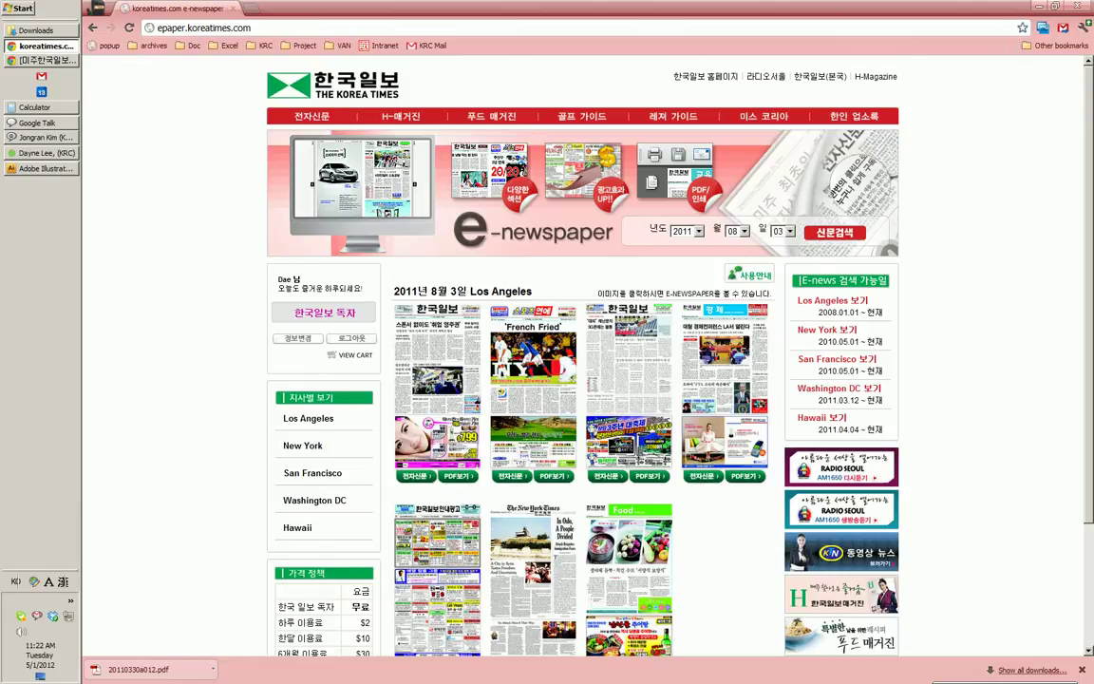
- Leaf through the main section's electronic edition to the Medicare article on page A6, enlarge it, and close the viewer
left_click(437, 385)
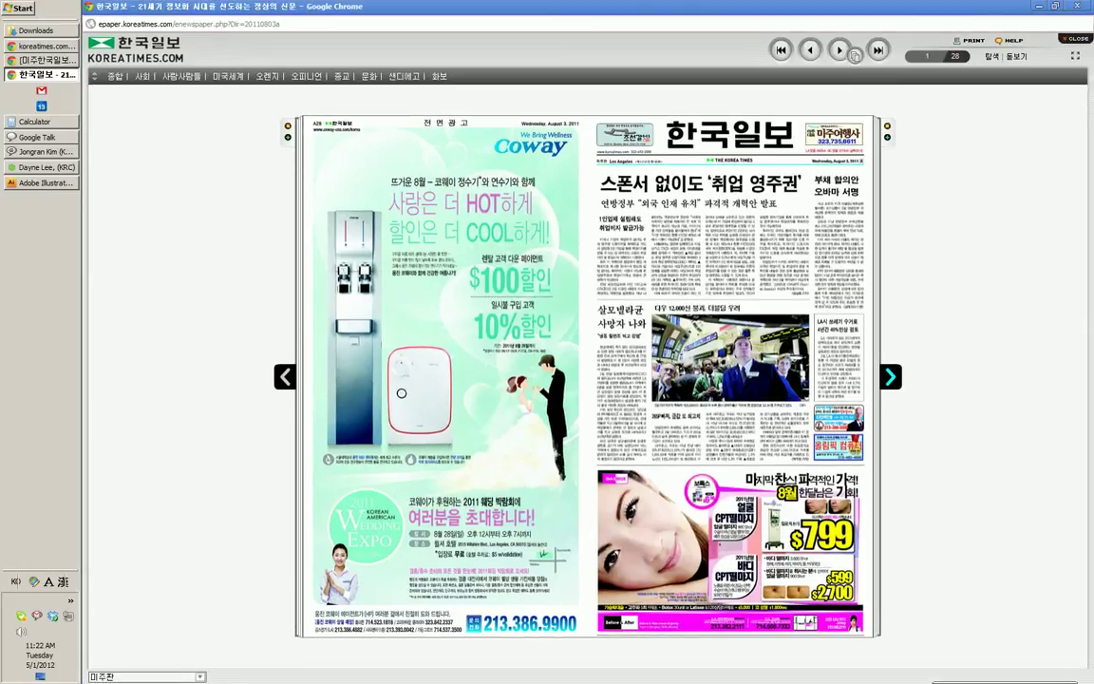
left_click(891, 377)
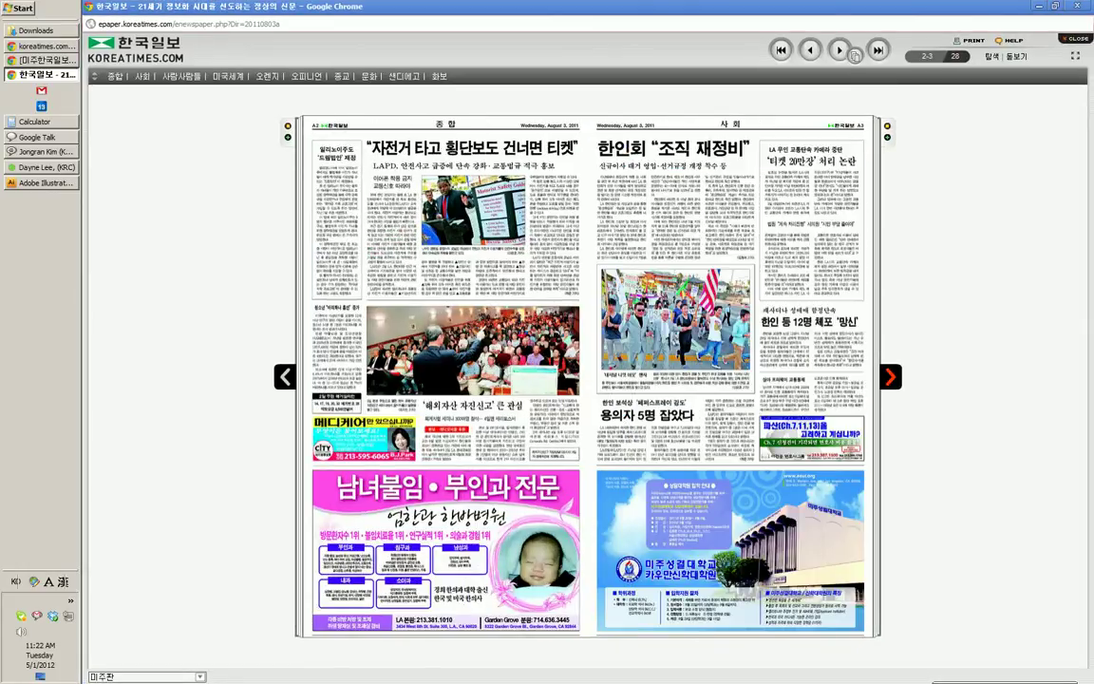
left_click(890, 377)
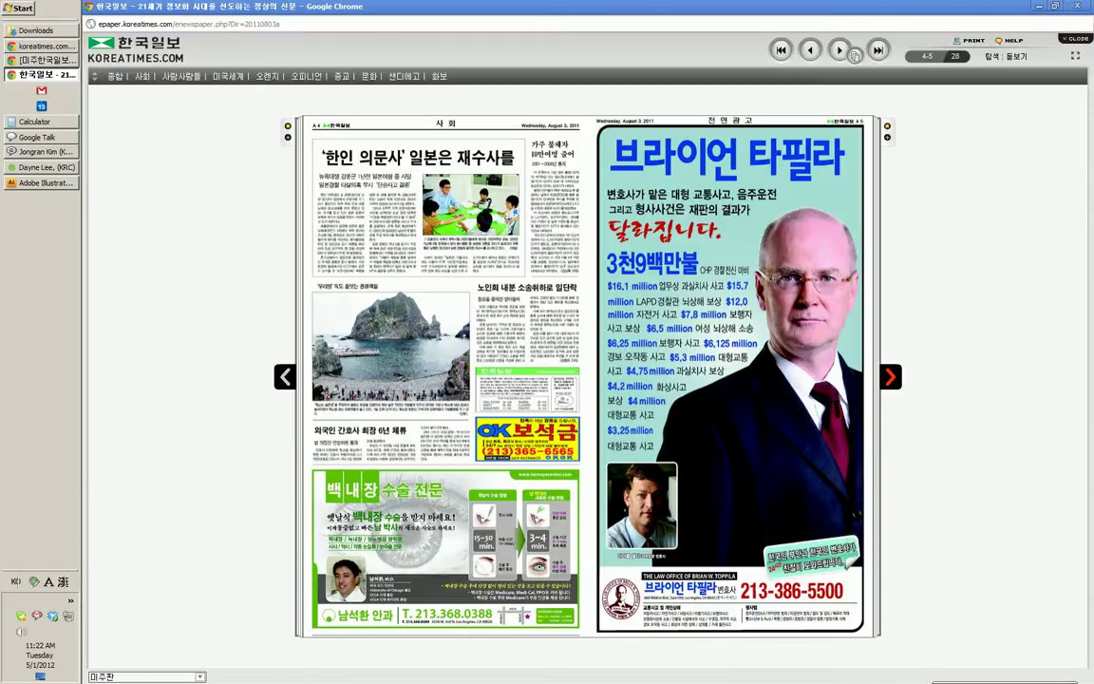
left_click(890, 378)
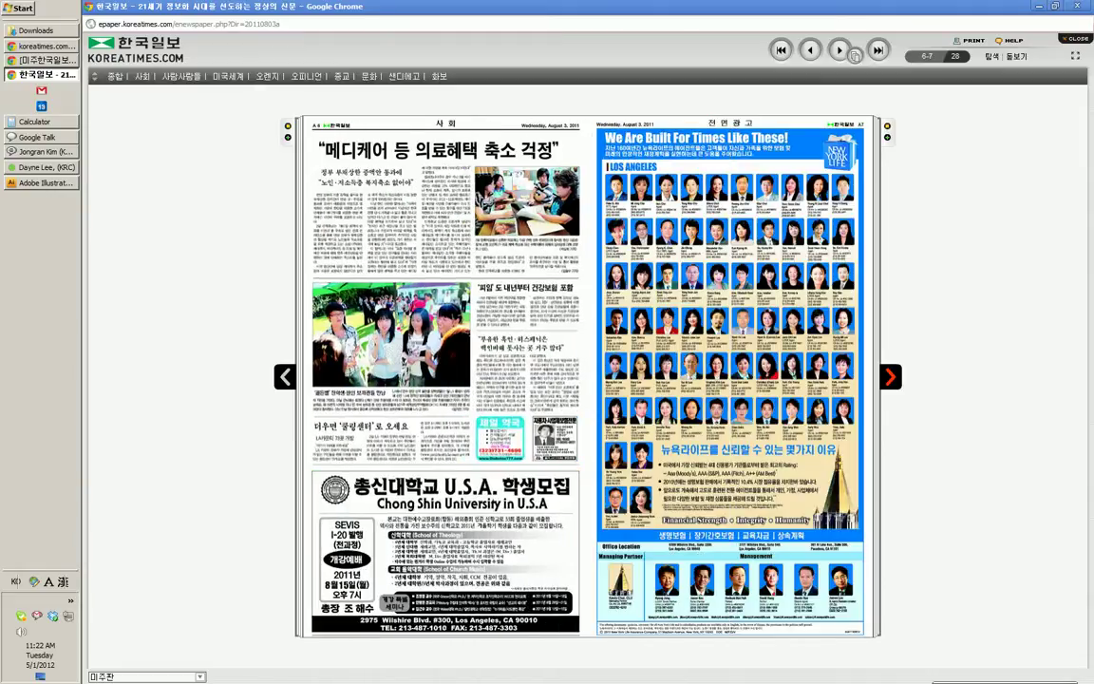
left_click(890, 377)
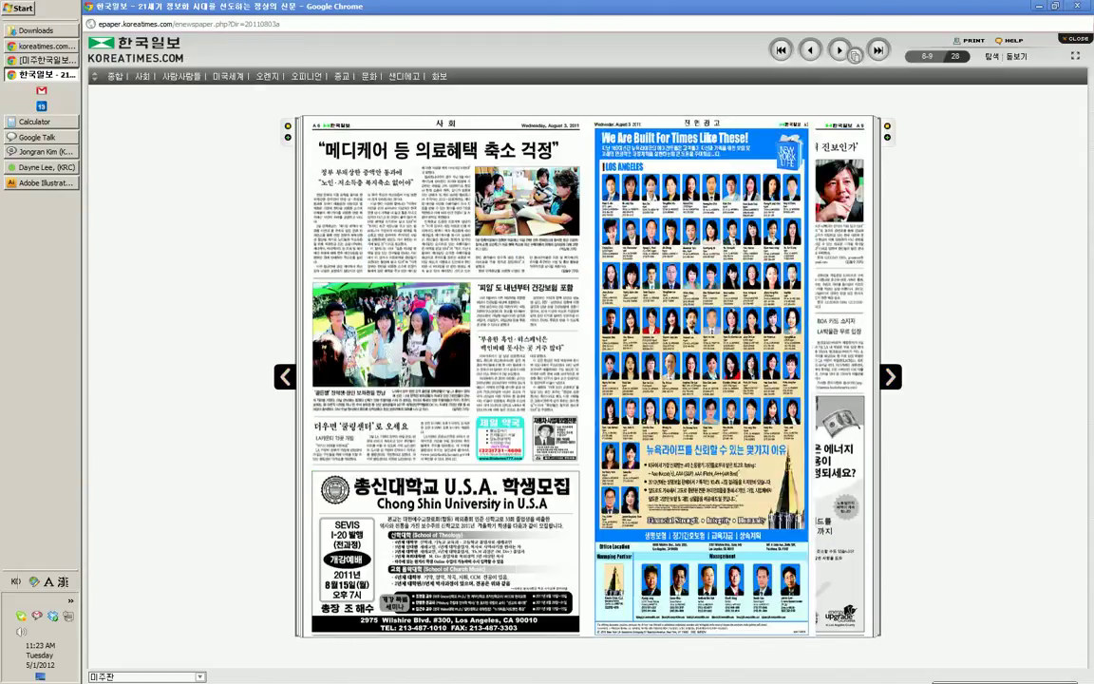
left_click(333, 136)
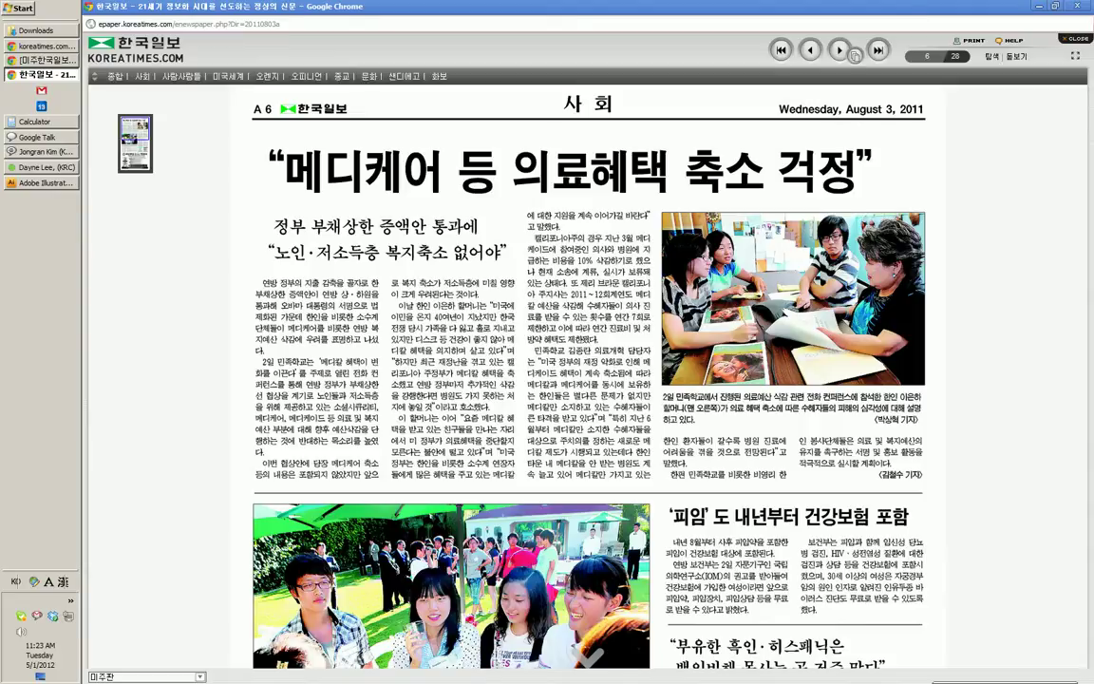
key("ctrl+w")
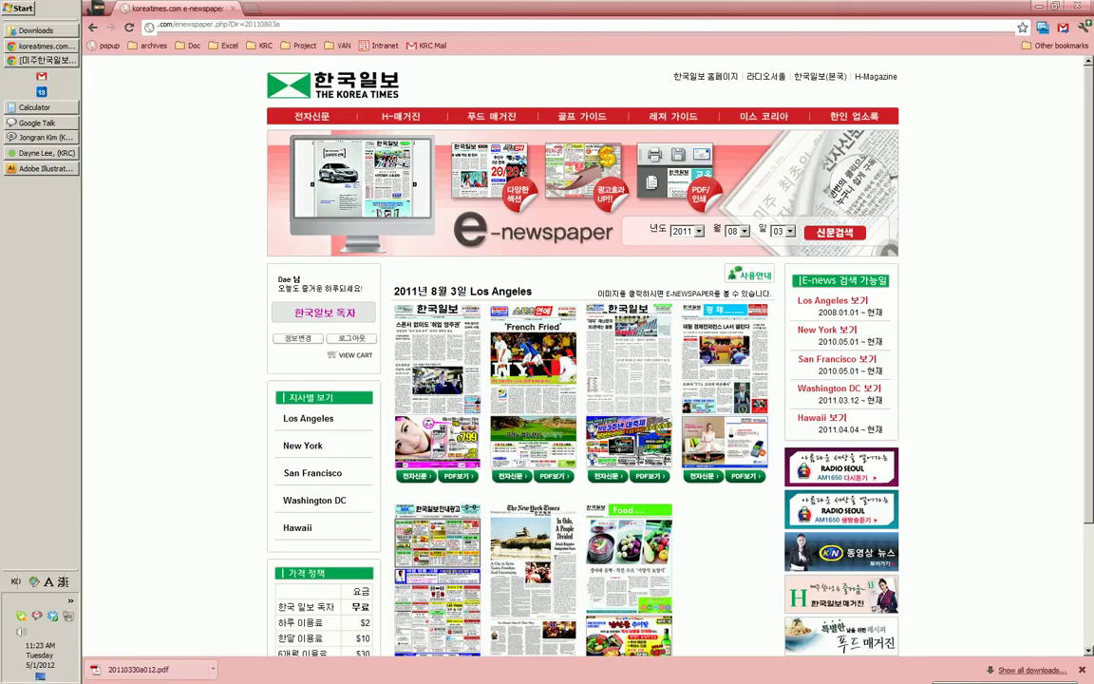
- Open page 06 of the main section's PDF edition and save it as 20110803a006.pdf
left_click(459, 476)
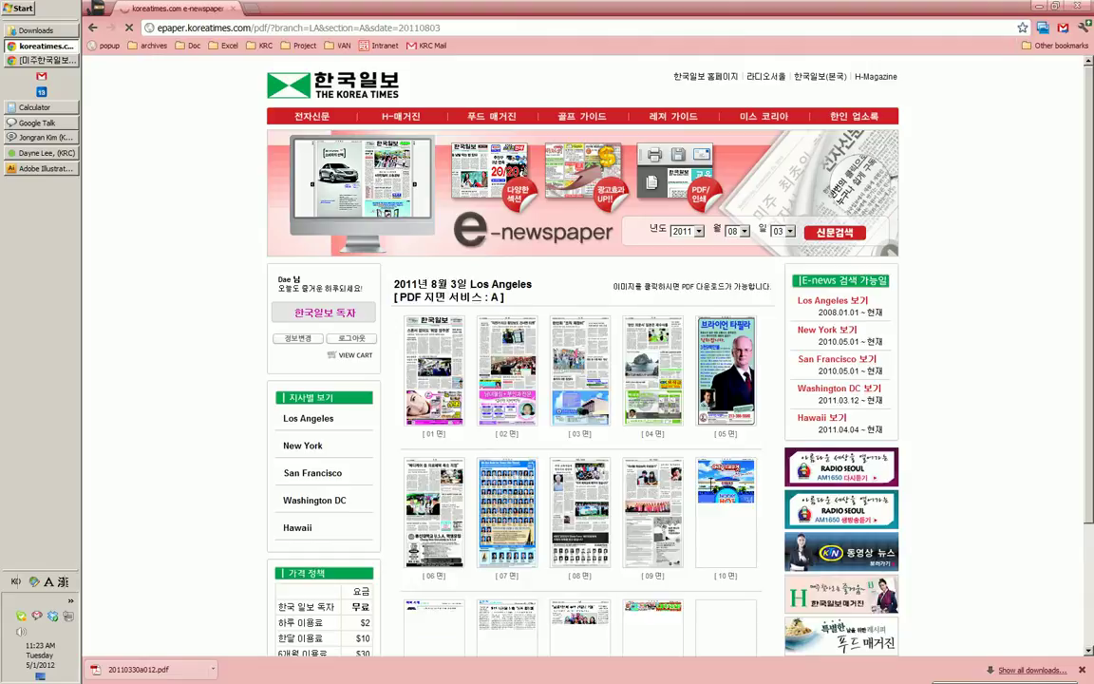
scroll(583, 380, "down", 3)
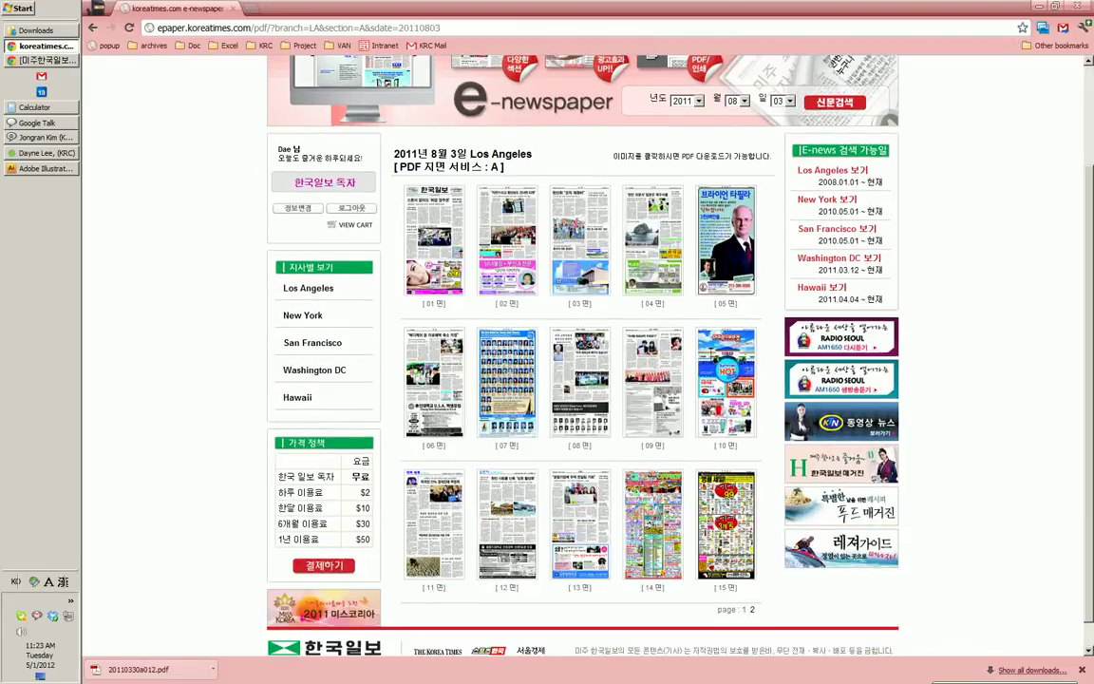
left_click(435, 383)
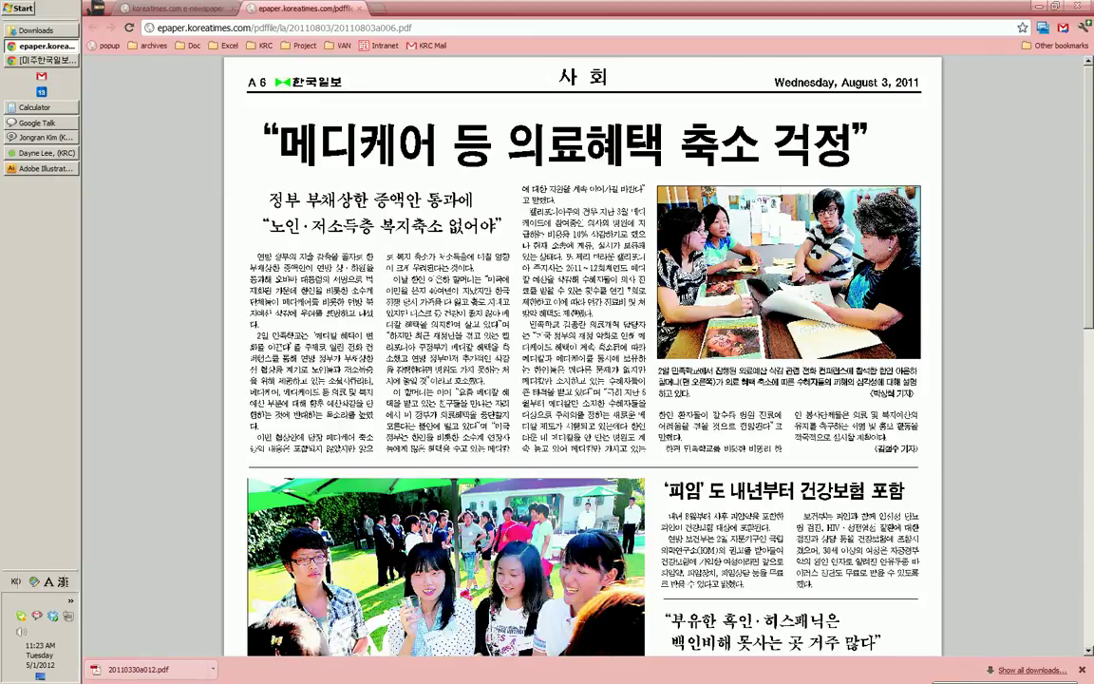
key("ctrl+s")
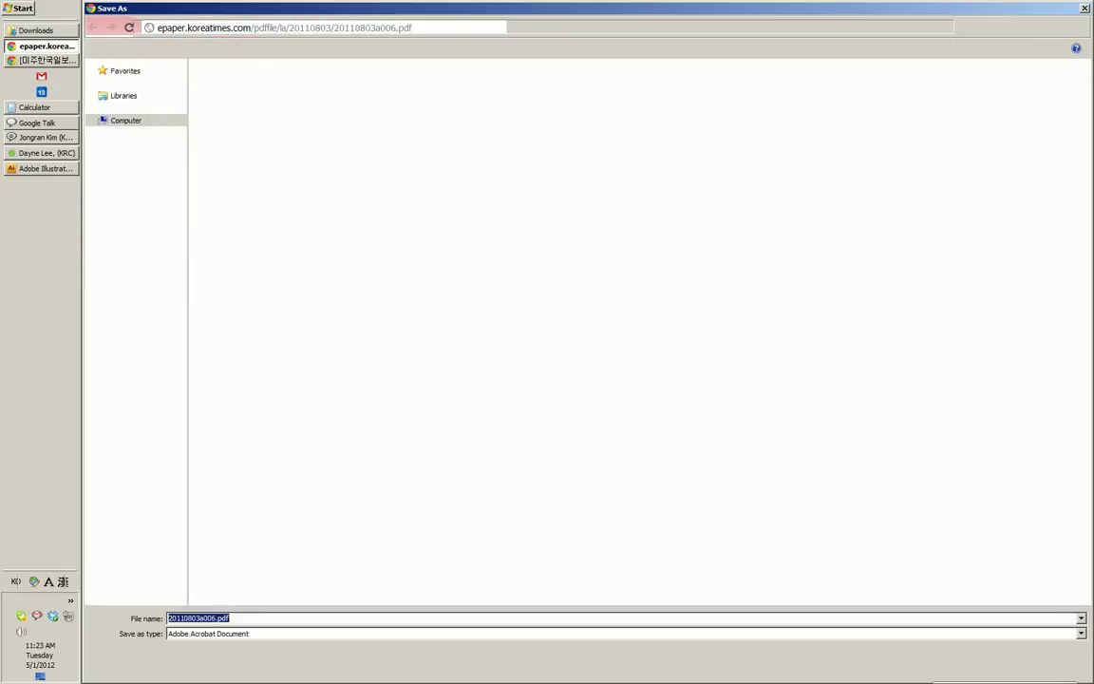
key("Return")
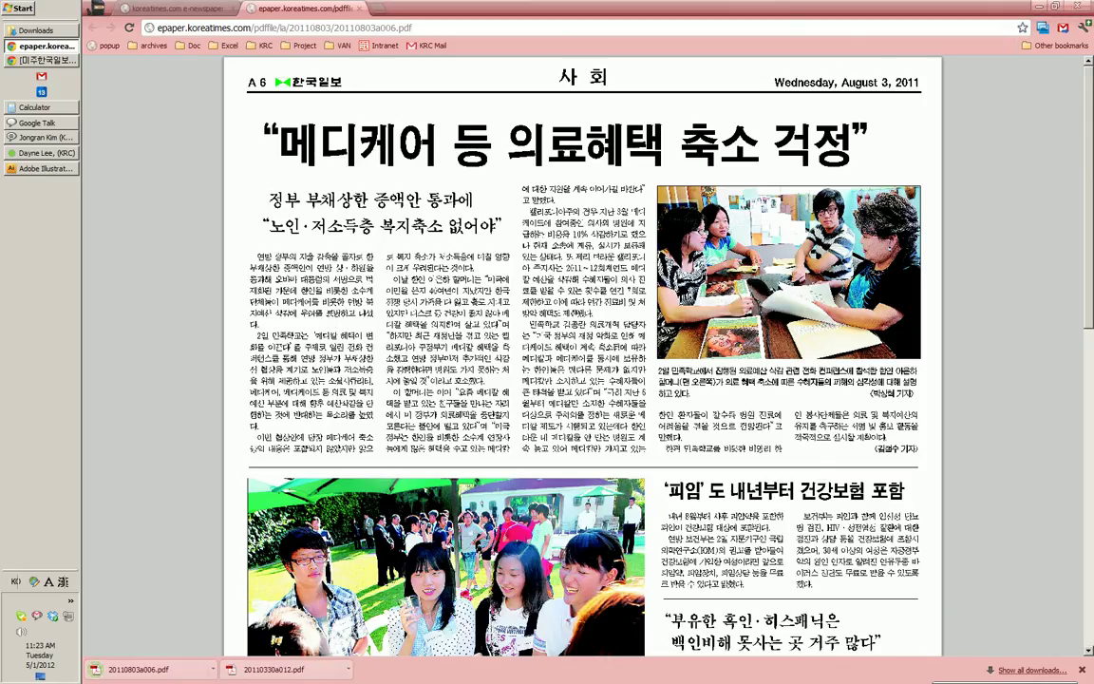
- Open the downloaded 20110803a006.pdf from the Downloads folder in Adobe Illustrator
key("alt+Tab")
left_click(323, 227)
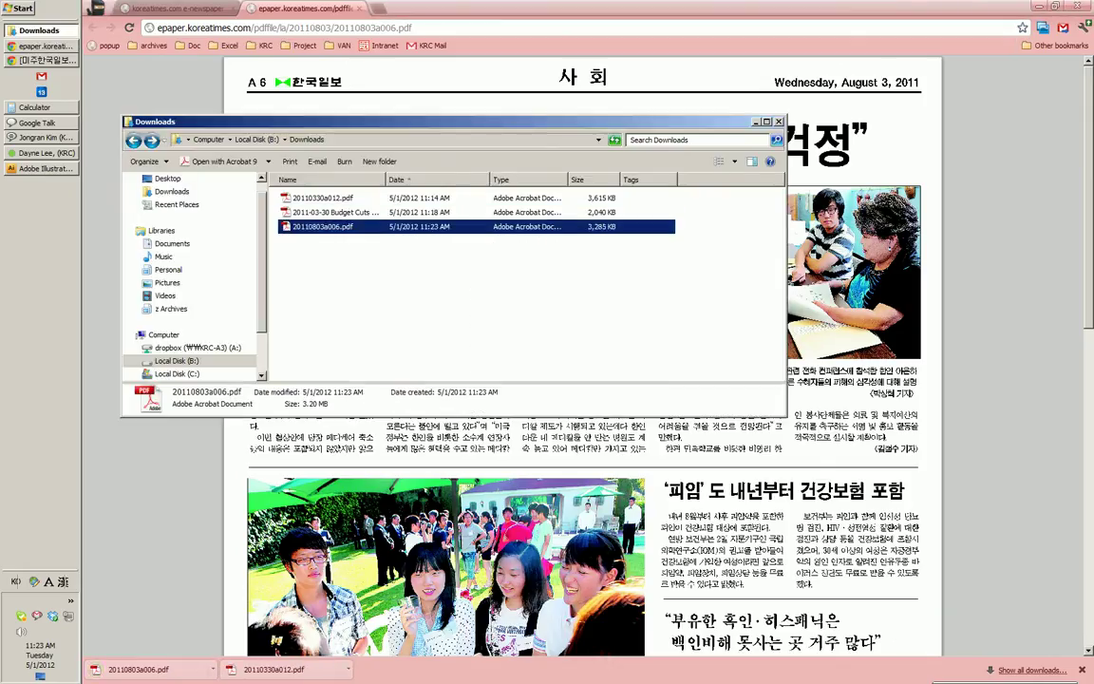
left_click(41, 169)
left_click(41, 30)
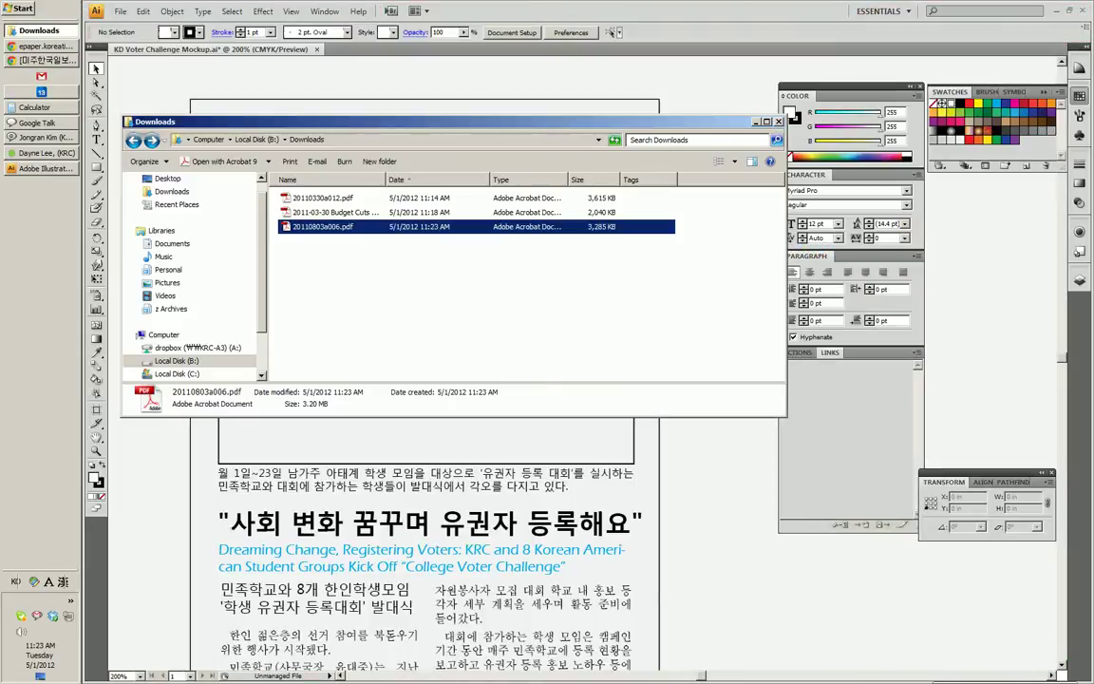
left_click_drag(323, 227, 401, 24)
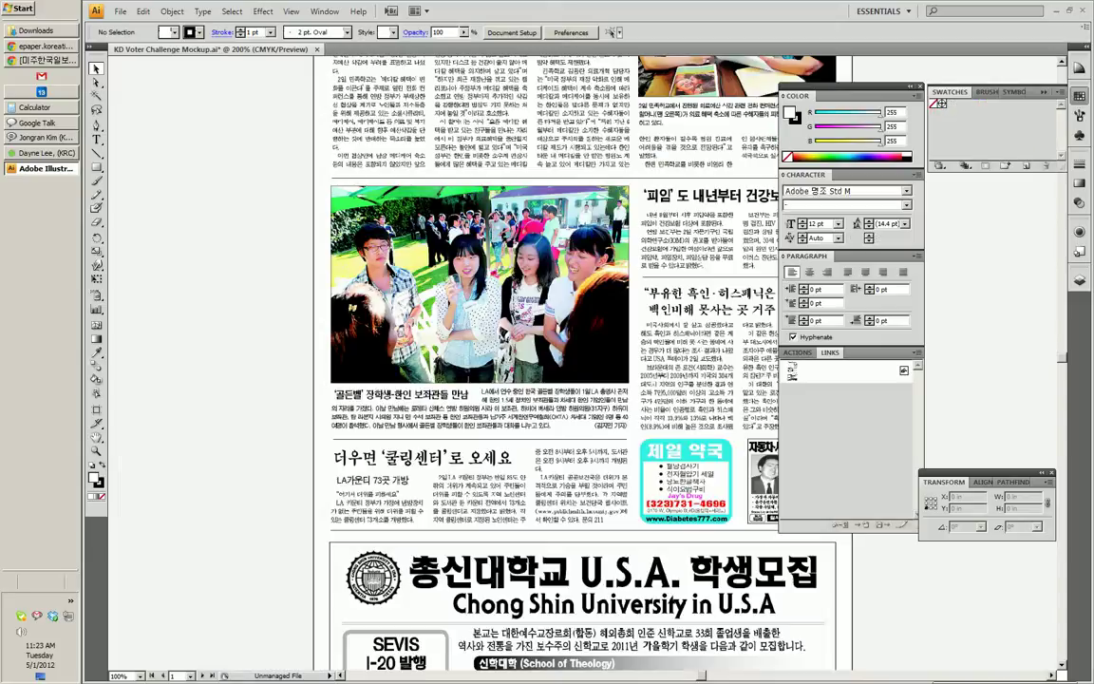
- Edit the artboard through Document Setup, raising its lower edge toward the end of the Medicare article for a height of about 7.61 in
scroll(570, 361, "up", 5)
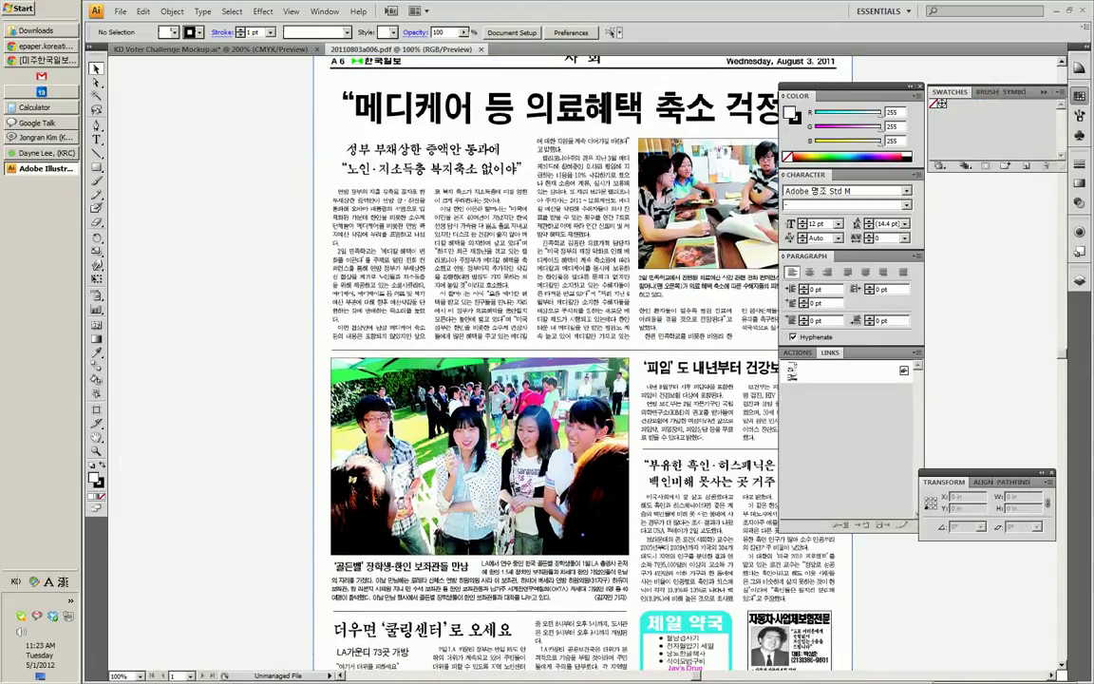
scroll(570, 361, "right", 2)
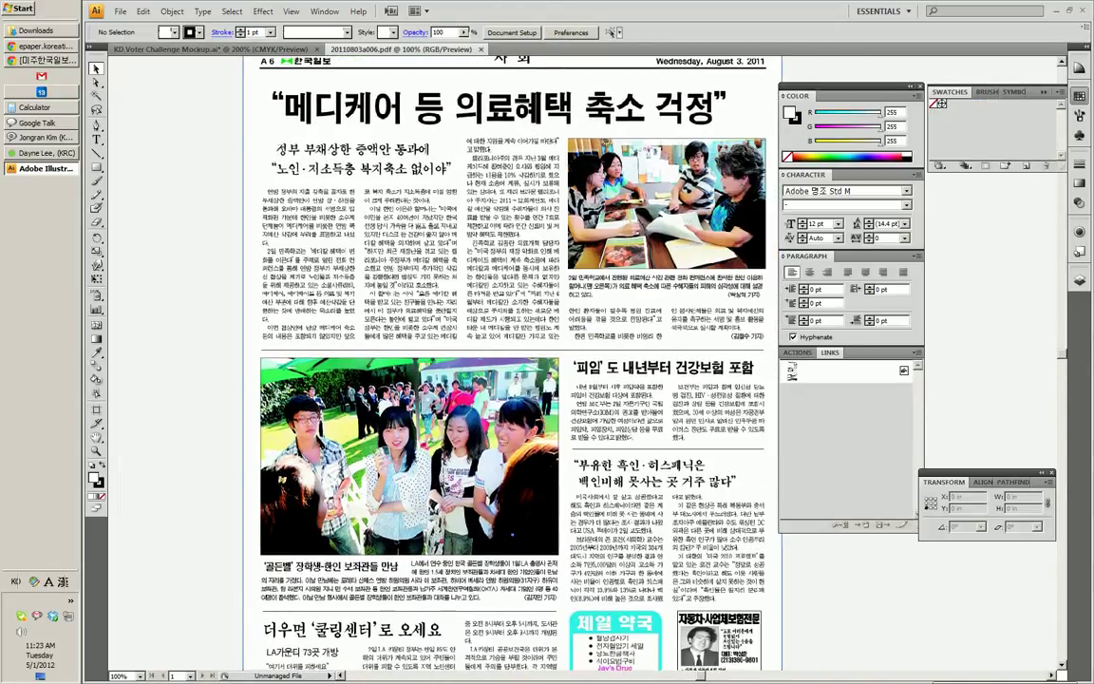
scroll(570, 361, "up", 2)
left_click(121, 12)
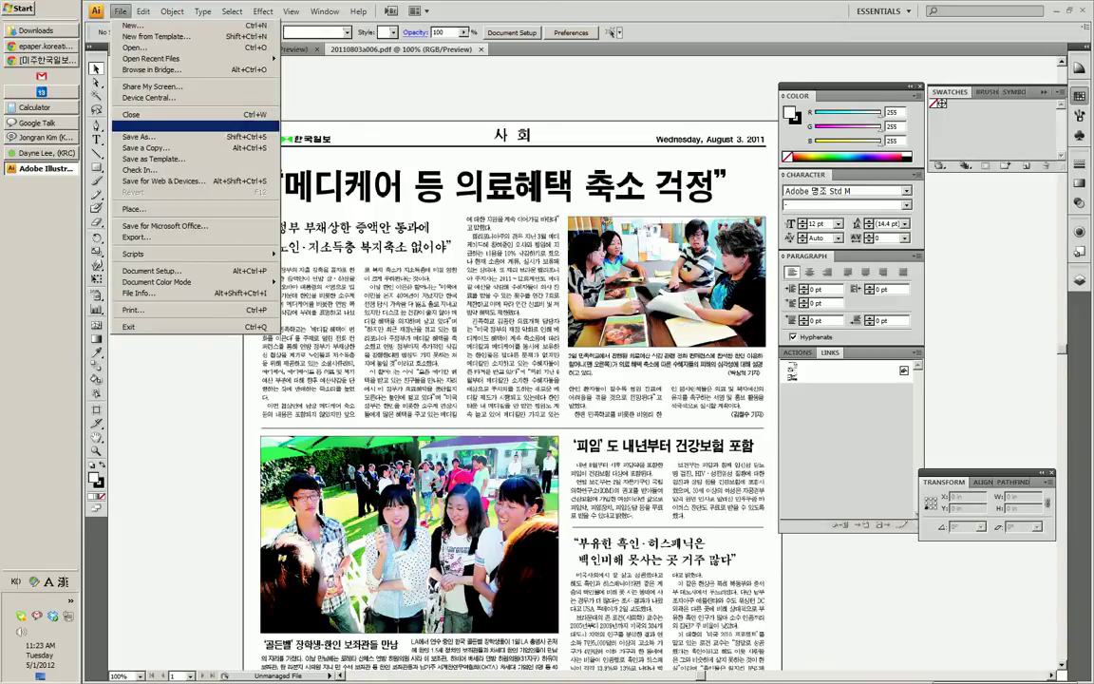
left_click(152, 271)
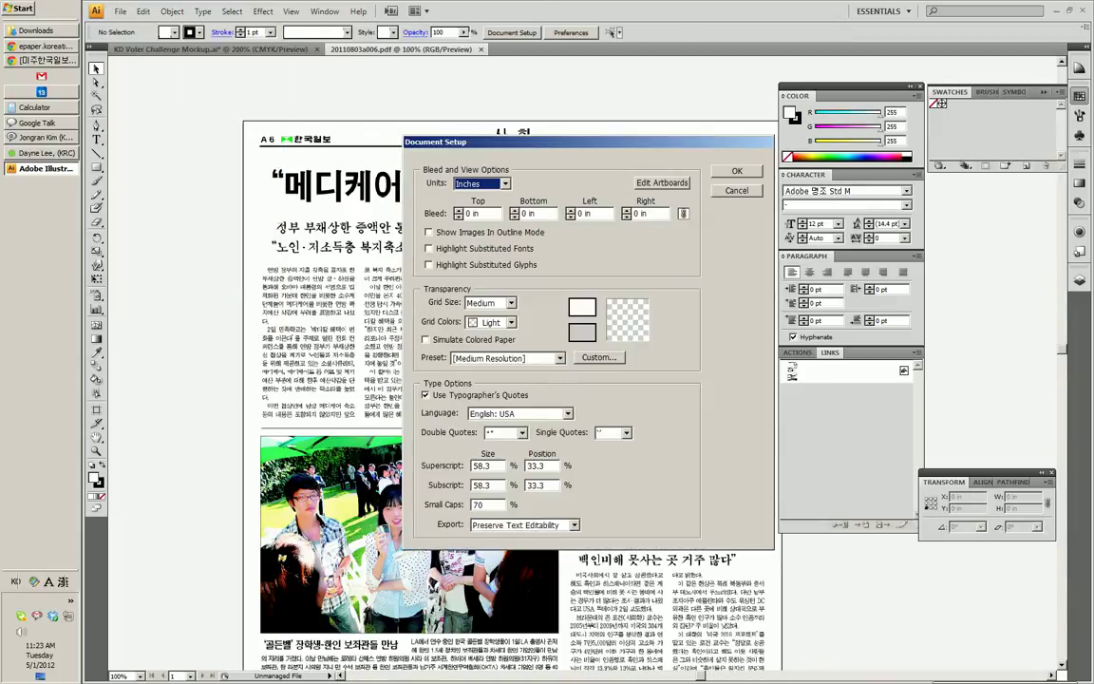
left_click(662, 183)
scroll(570, 361, "down", 4)
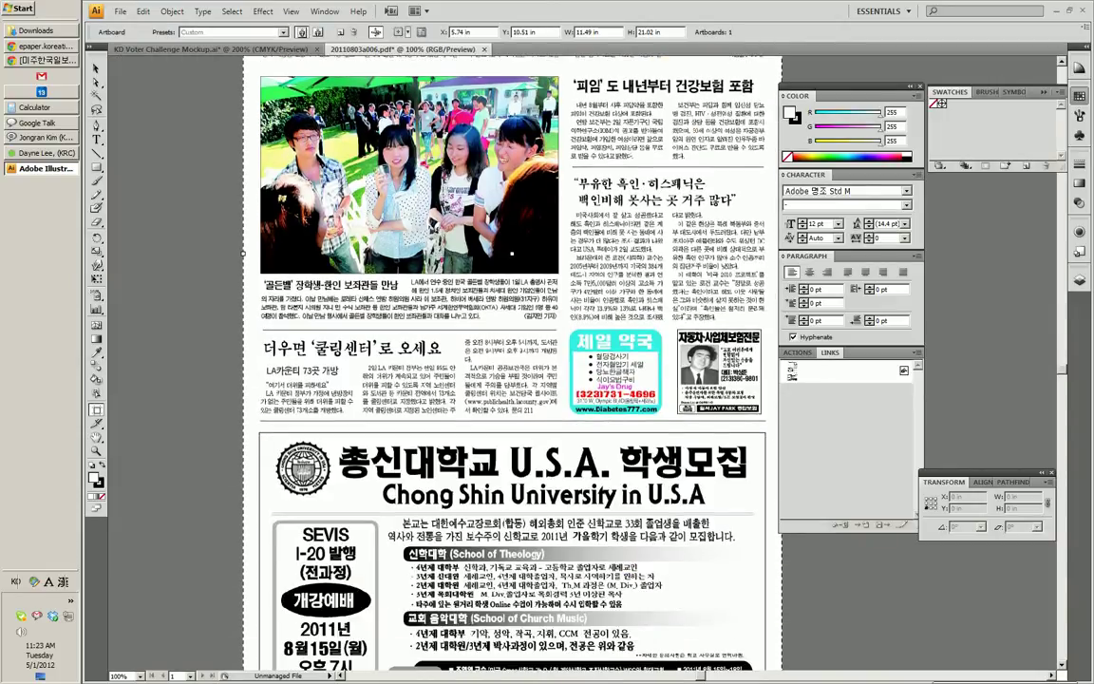
scroll(511, 255, "down", 5)
left_click_drag(511, 525, 542, 92)
scroll(513, 285, "up", 8)
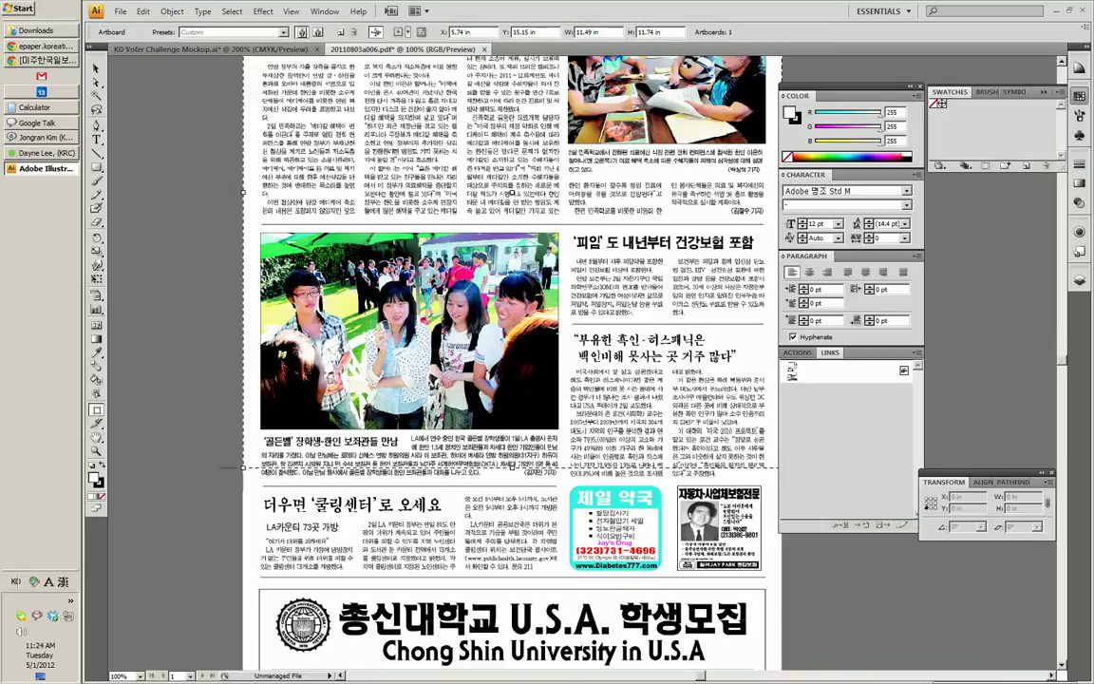
left_click_drag(513, 467, 513, 274)
scroll(513, 285, "up", 6)
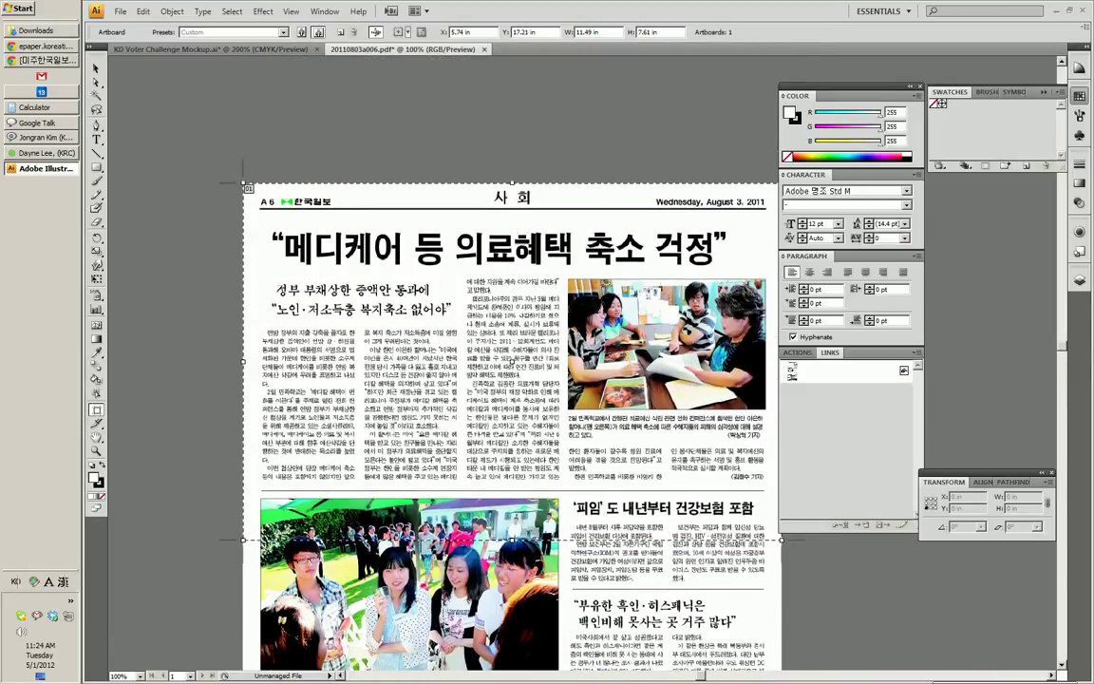
- Leave artboard editing and check the cropped page around the Medicare article
left_click(96, 68)
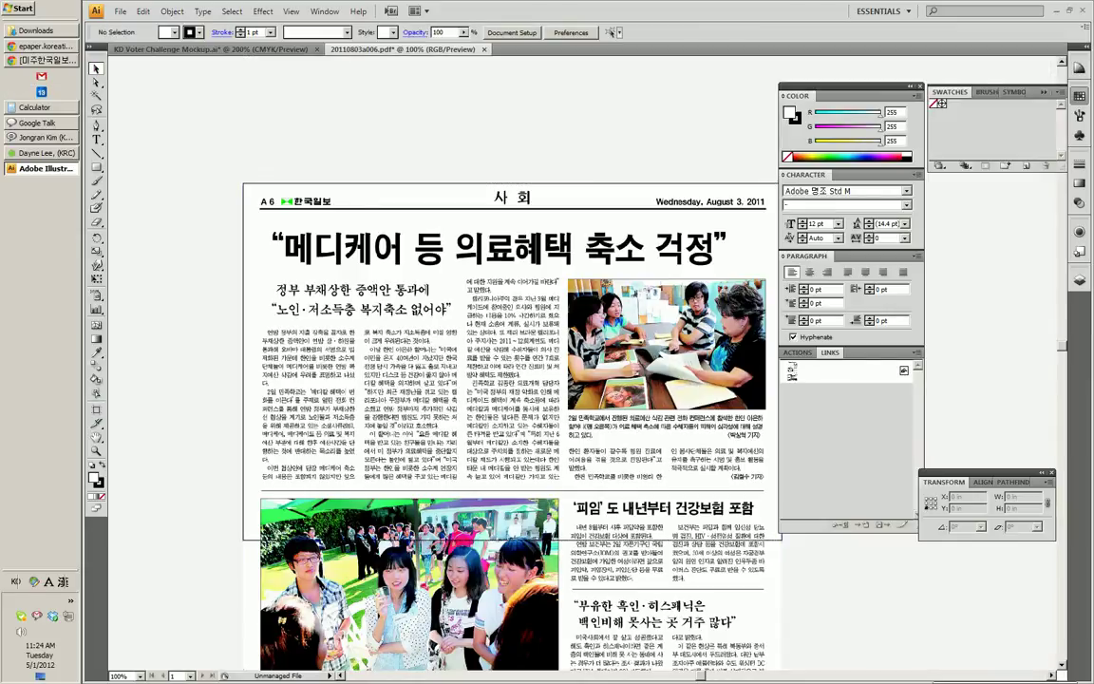
scroll(513, 427, "down", 1)
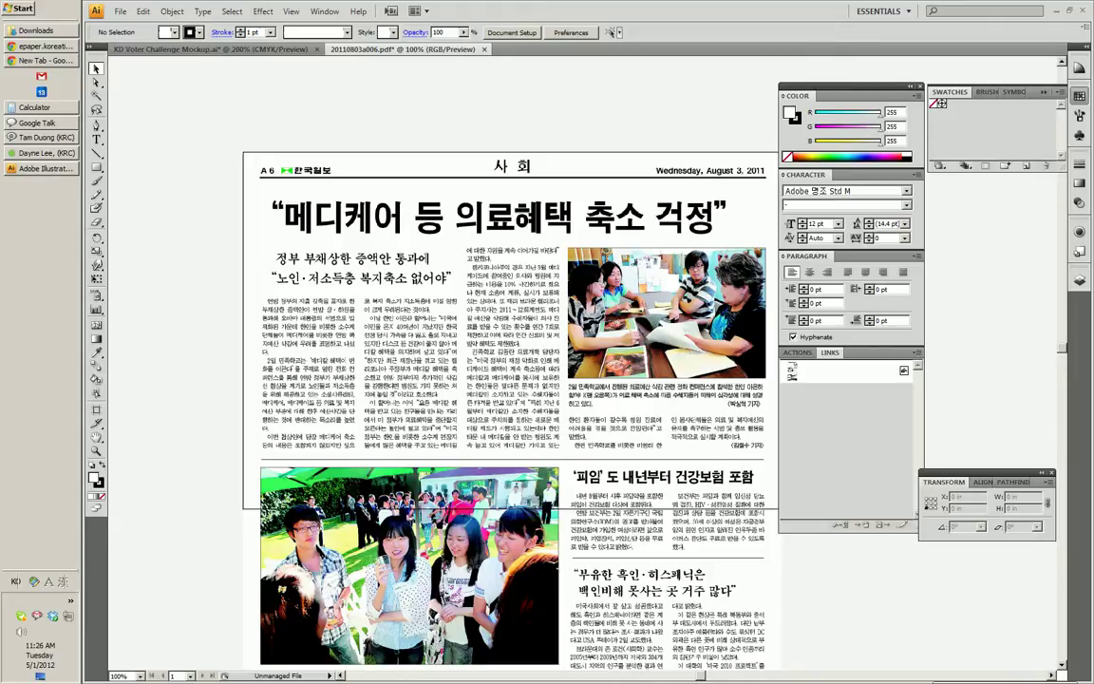
scroll(511, 371, "down", 2)
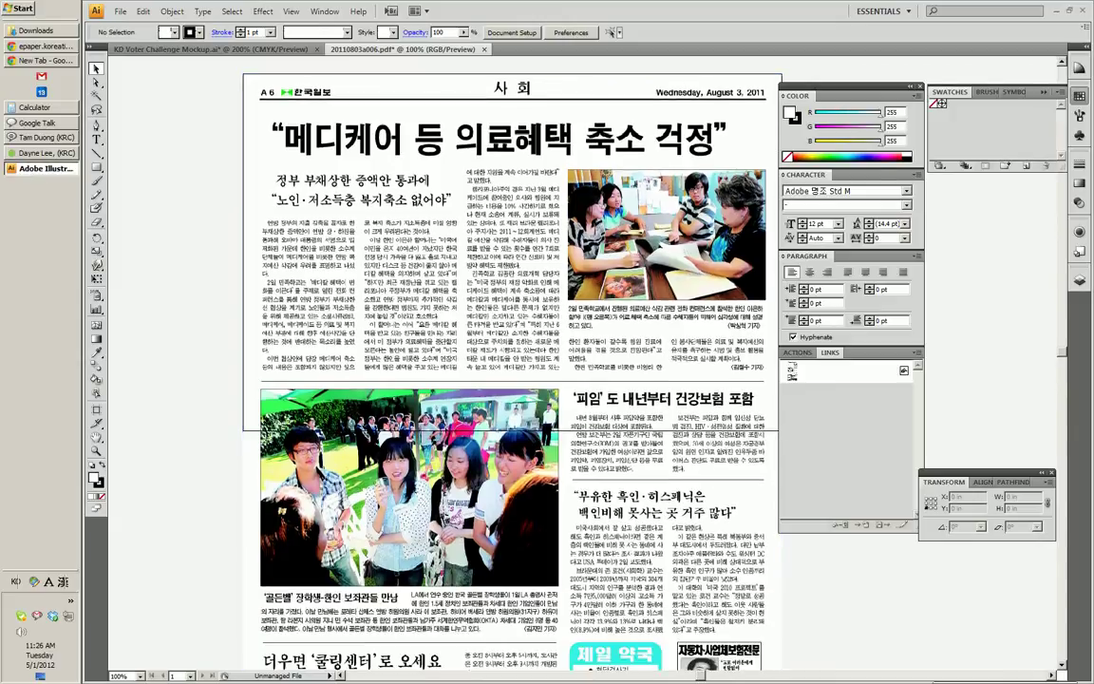
scroll(511, 371, "up", 1)
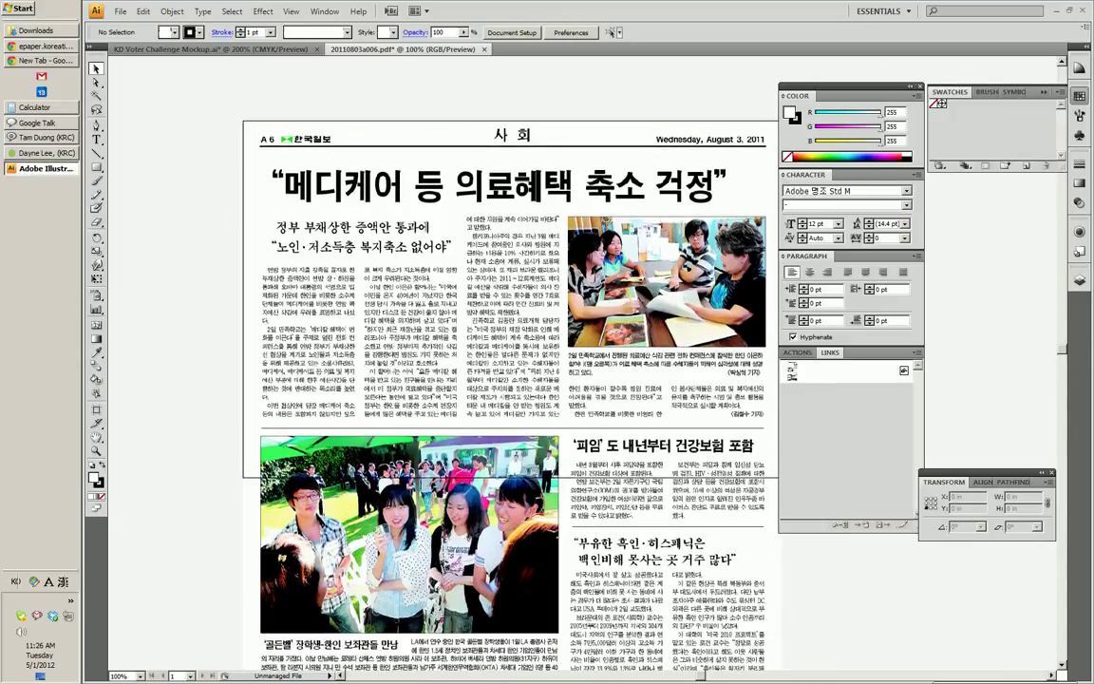
- Start a text line beside the page's upper corner and set its font to Myriad Pro
left_click(96, 139)
left_click(188, 162)
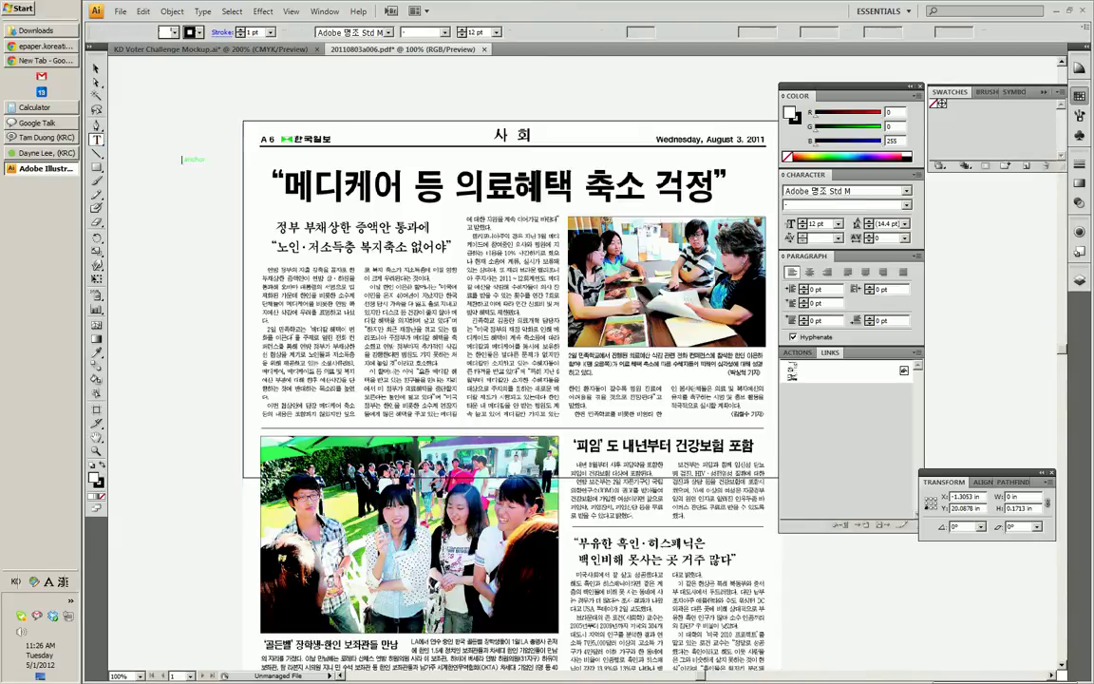
type("\"Me")
type("dicare")
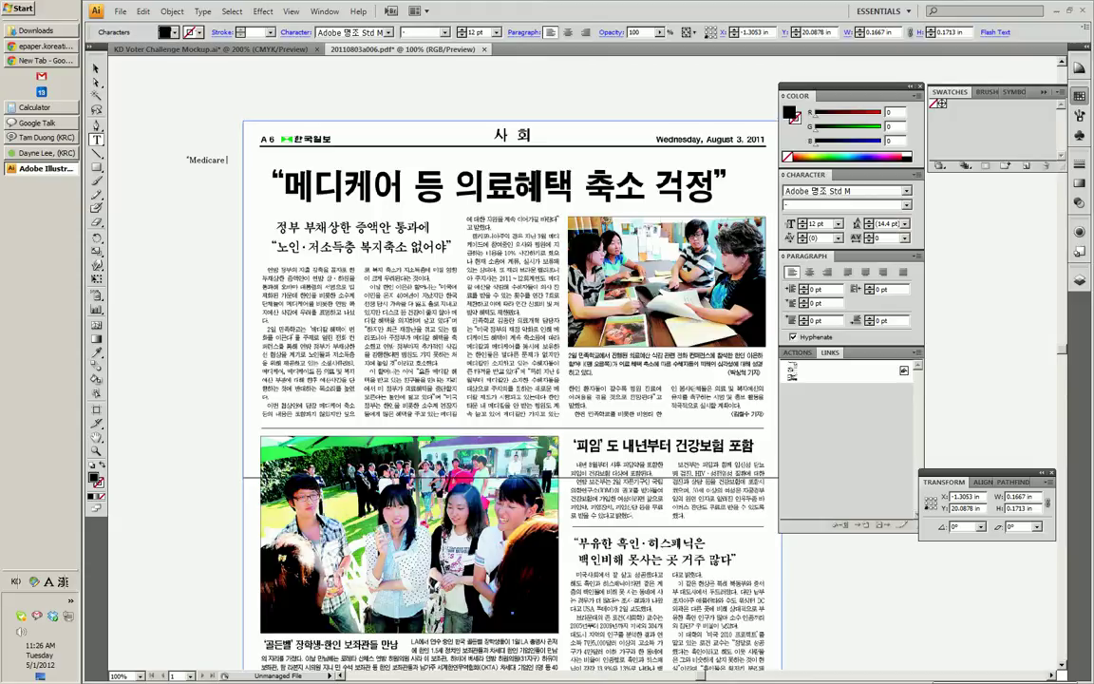
key("ctrl+a")
type("\"")
key("ctrl+a")
key("ctrl+alt+shift+f")
type("Myriad Pro")
key("ctrl+z")
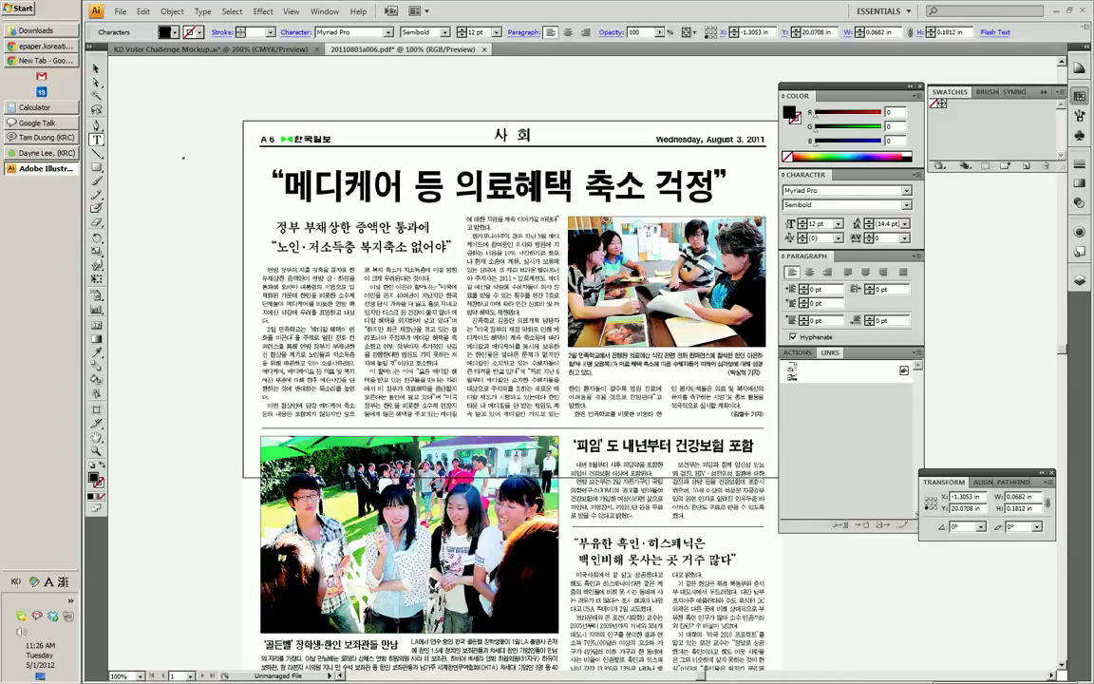
- Write the translated headline “Concerns on Reduction of Medicare Program in the text line, using the Regular style
left_click(183, 160)
type("“Cond")
type("erns")
key("ctrl+a")
left_click(444, 33)
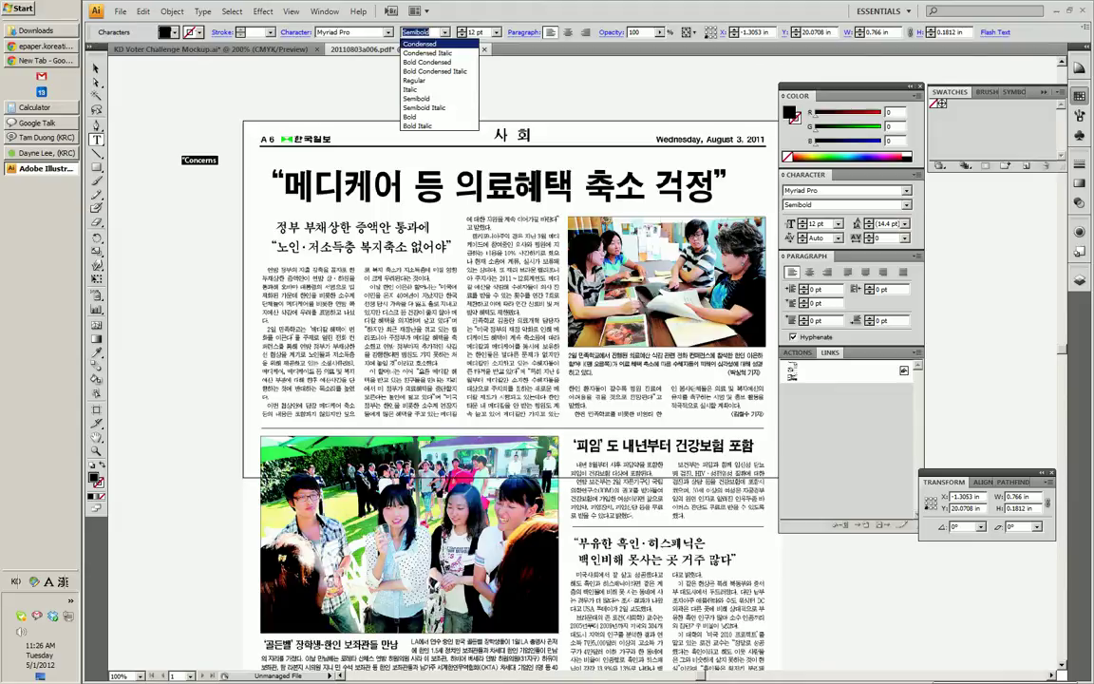
left_click(415, 80)
type("on Redu")
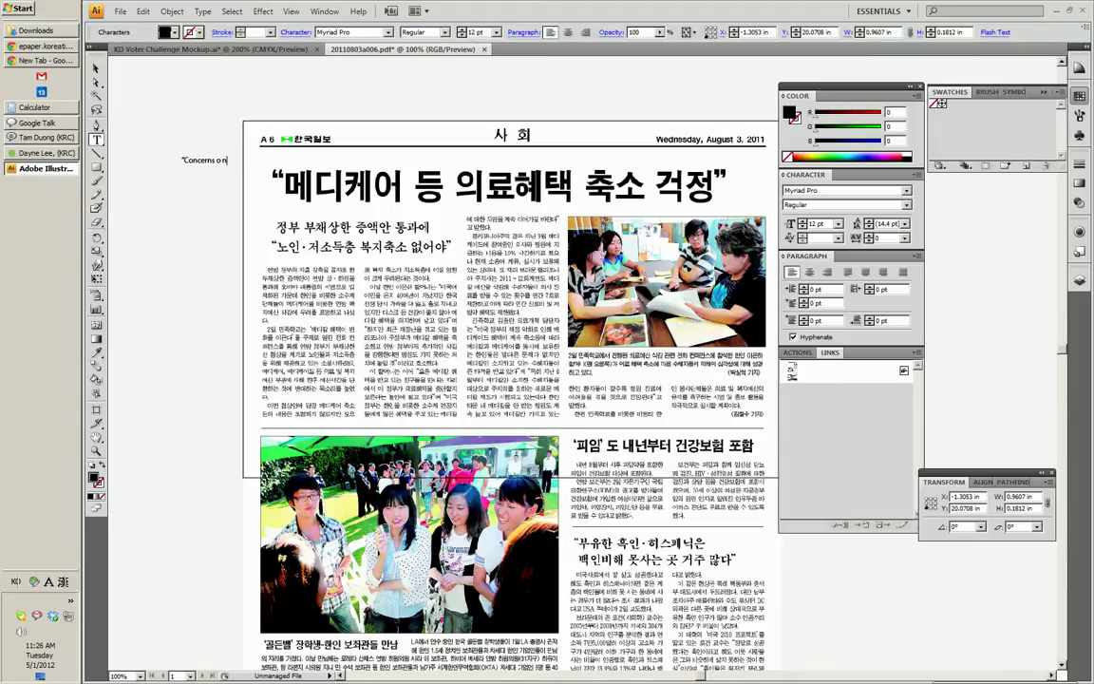
type("ction of Medicare Program")
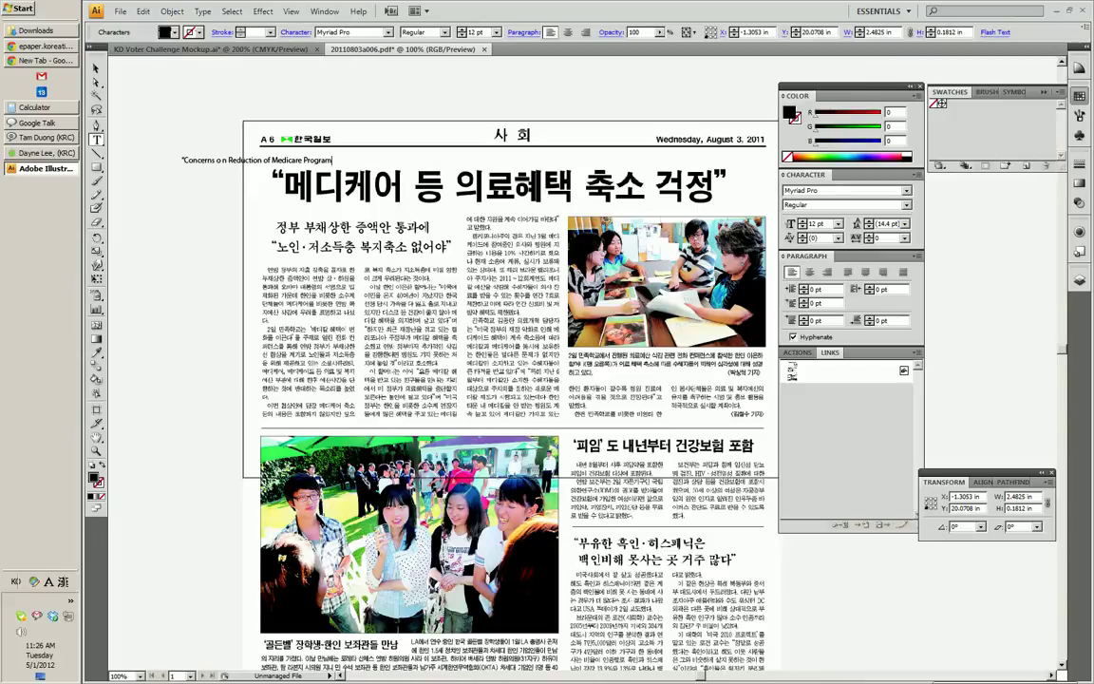
- Reword the translated headline to “We Are Concerned about the Reduction of the Medicare Program”
type("\"We Are")
key("Right")
key("Right")
key("Right")
key("Right")
key("Right")
key("Right")
key("Right")
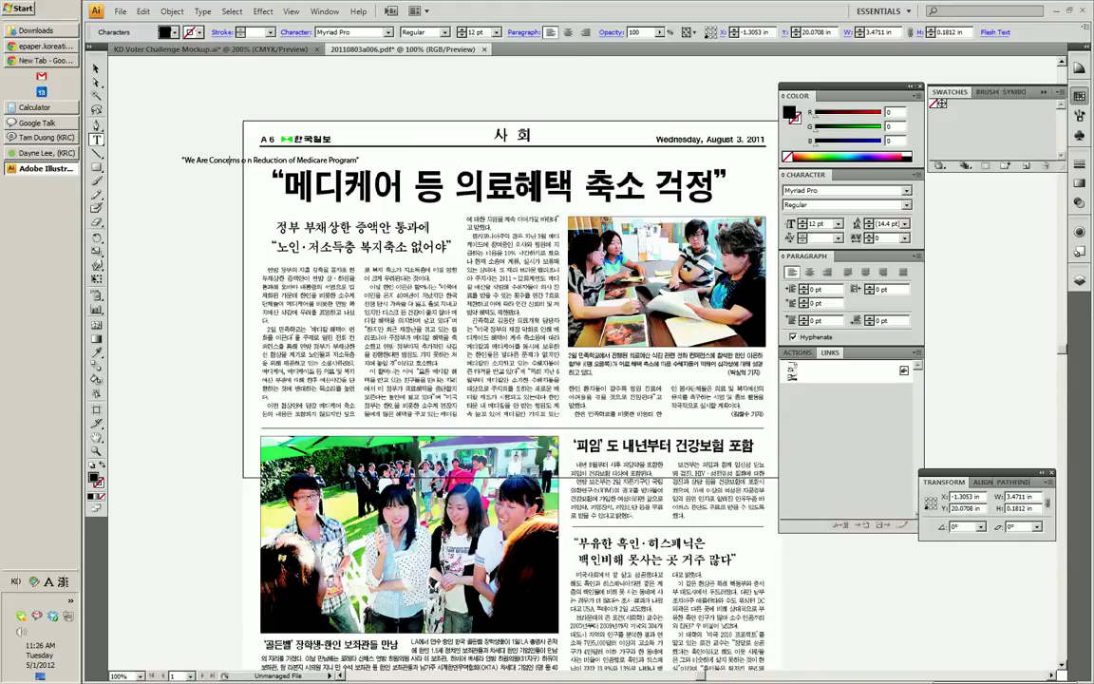
key("BackSpace")
type("ed")
type(" about")
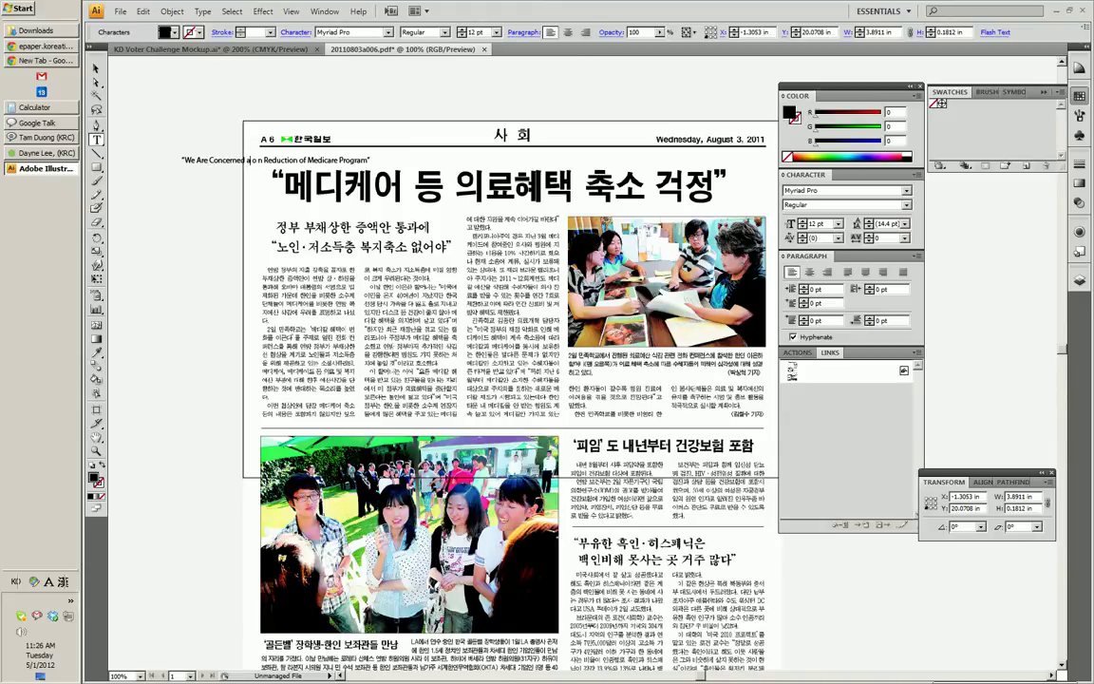
key("Delete")
key("Delete")
type("the")
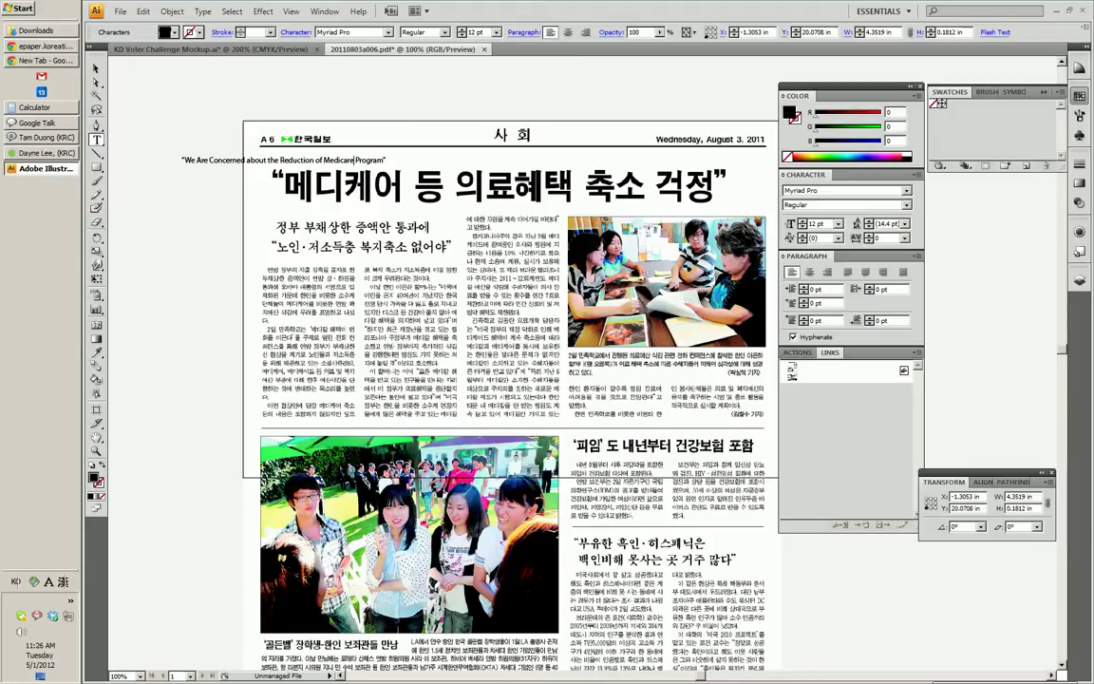
left_click(323, 160)
type("the ")
- Append the subtitle : Upon news of “debt ceiling” legislation, “there ought not to be cuts to services to low-income and seniors”
type("\":")
key("BackSpace")
type("Upon news of de")
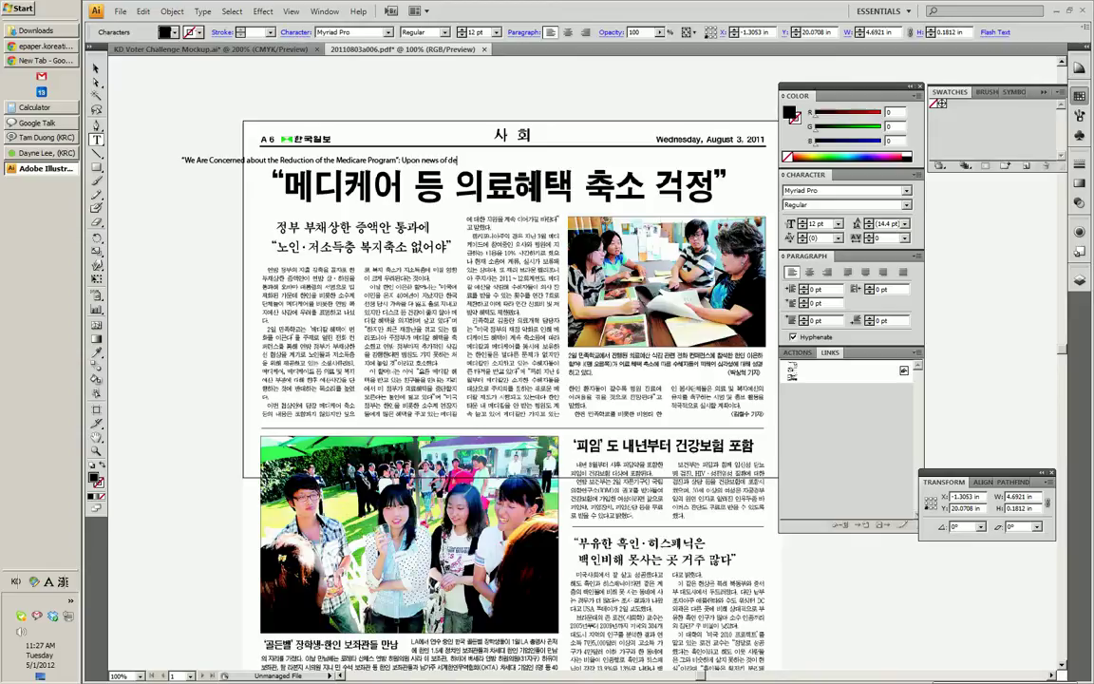
type("bt ceiling legislation")
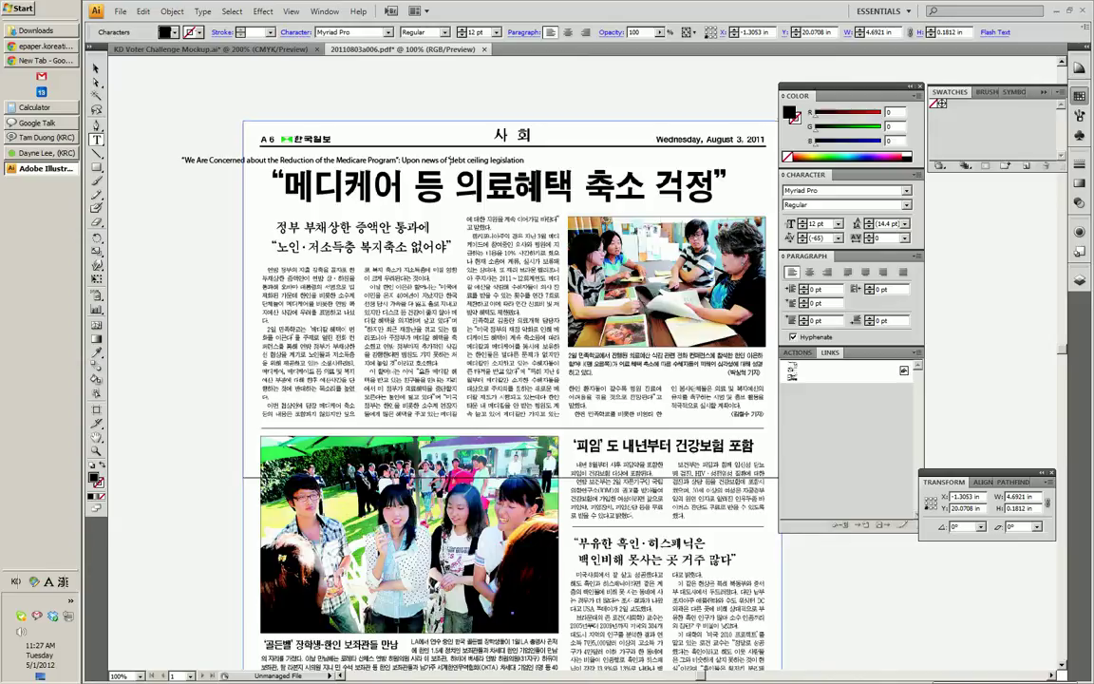
type("\"")
type("\" ")
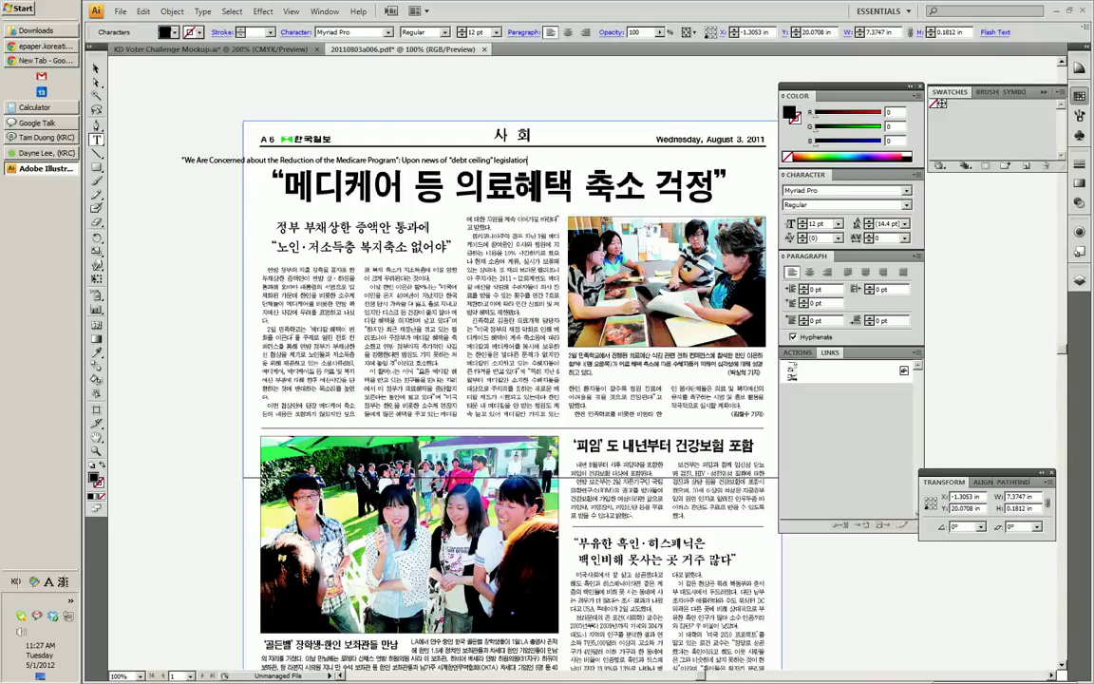
type(", \"there ought not to be cuts to services to low-income and seniors\"")
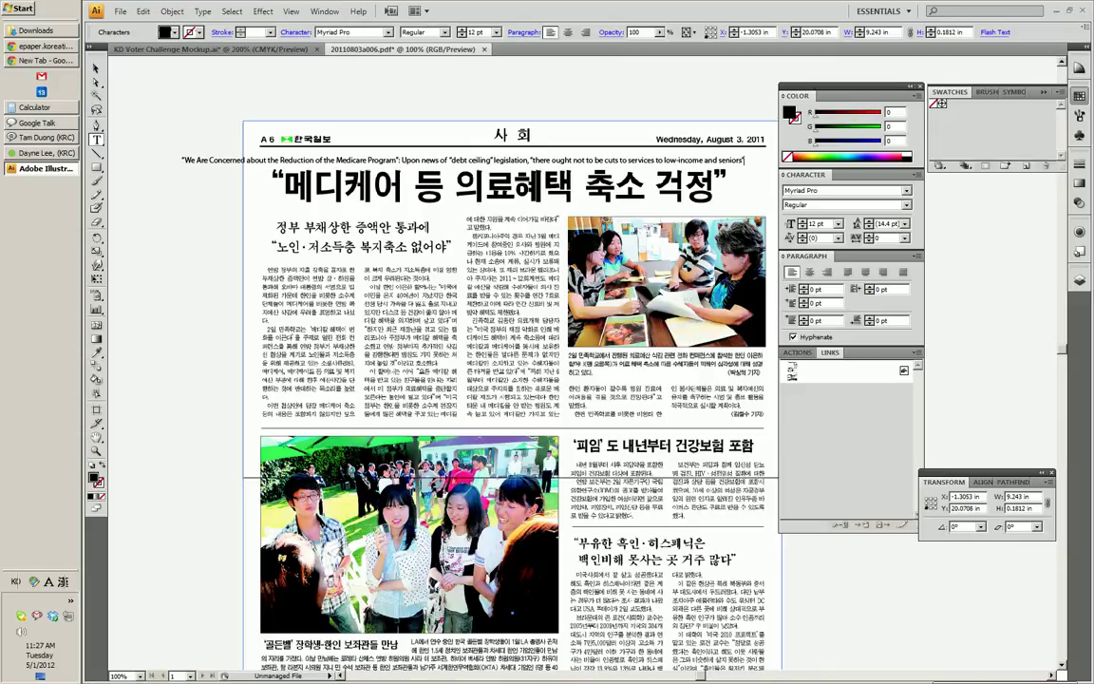
key("Escape")
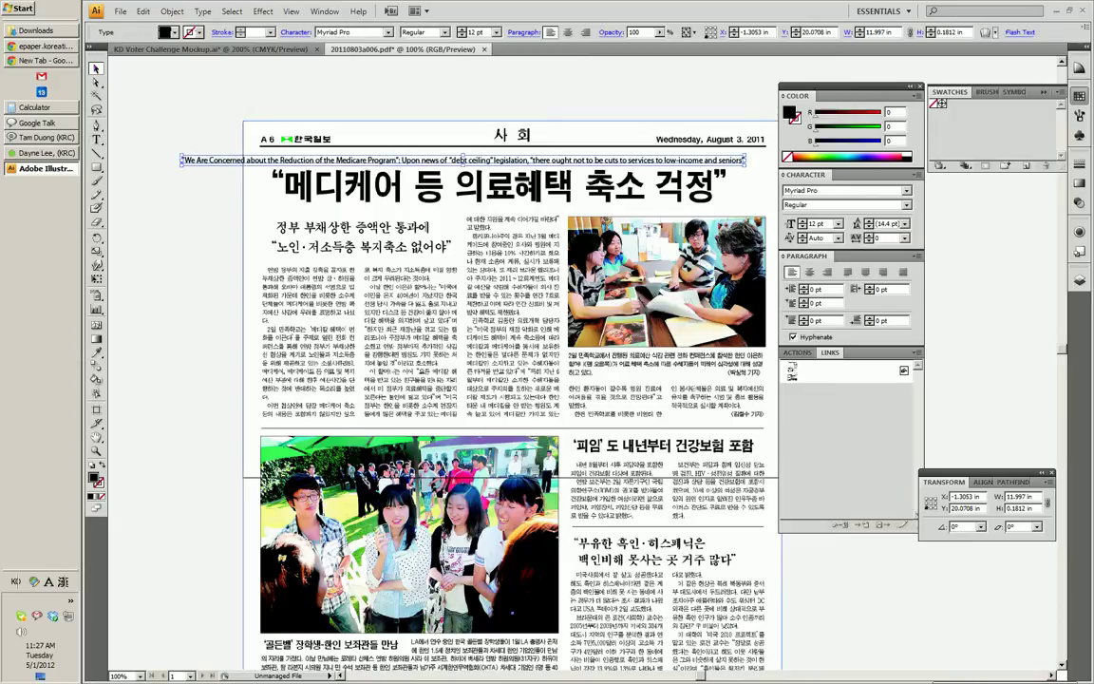
- Move the translation onto the page above the Korean headline and break it into two lines before "Upon news"
left_click_drag(278, 160, 371, 158)
key("t")
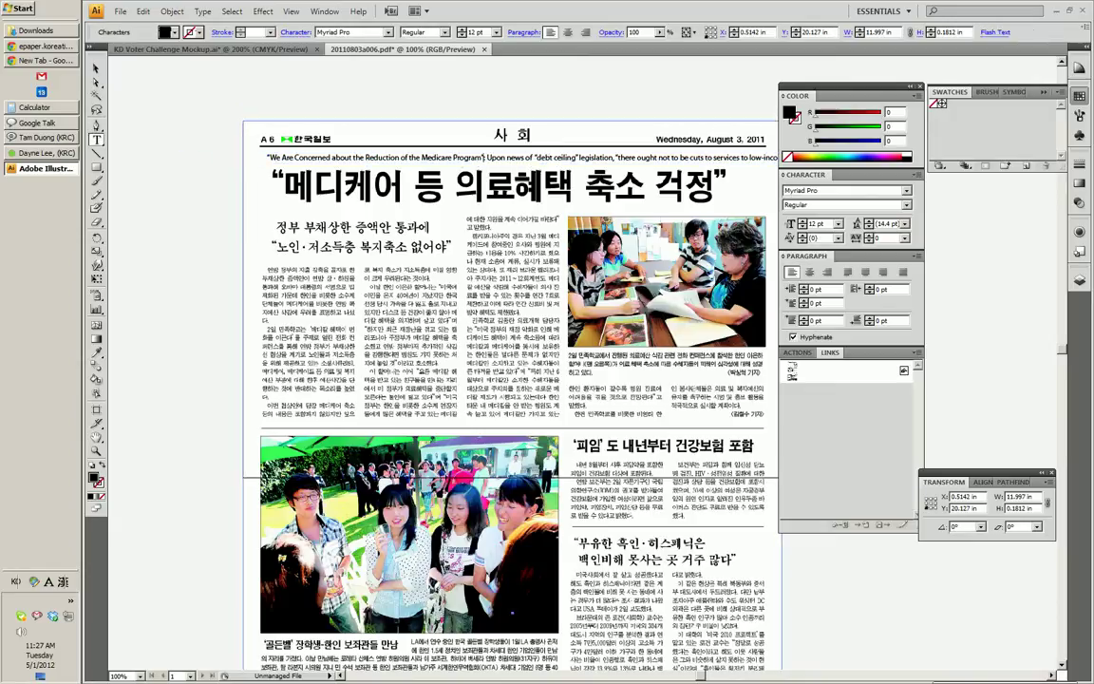
left_click(484, 159)
key("Return")
key("Escape")
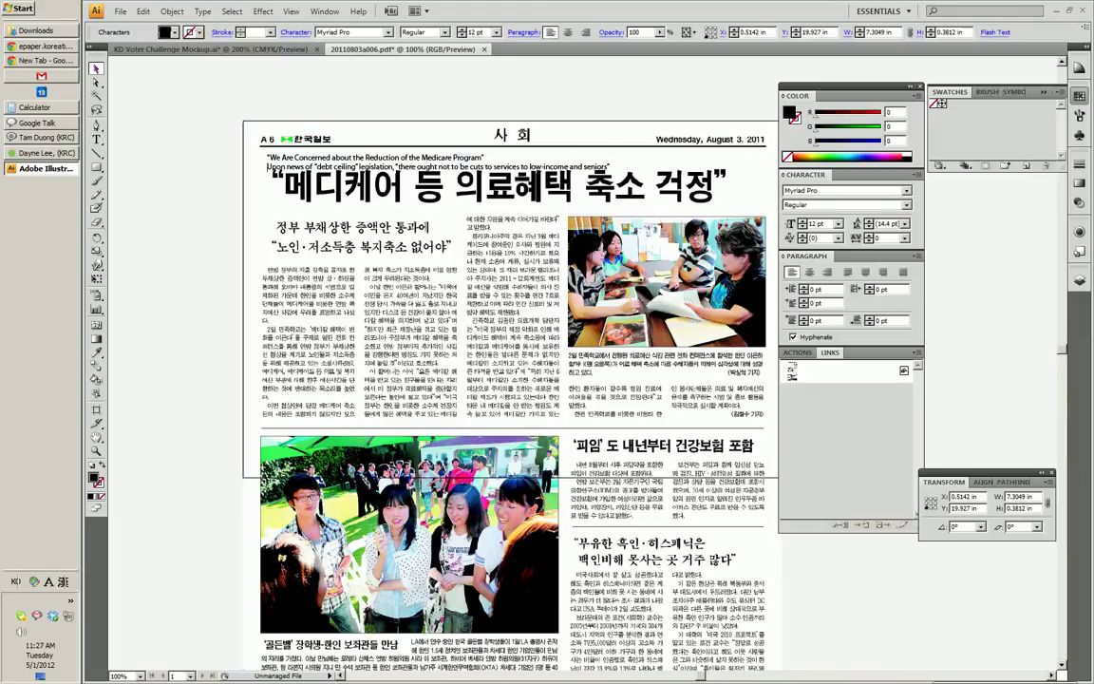
- Nudge the two-line translation up to clear the Korean headline, and deselect it
key("Up")
key("Up")
key("Up")
key("Up")
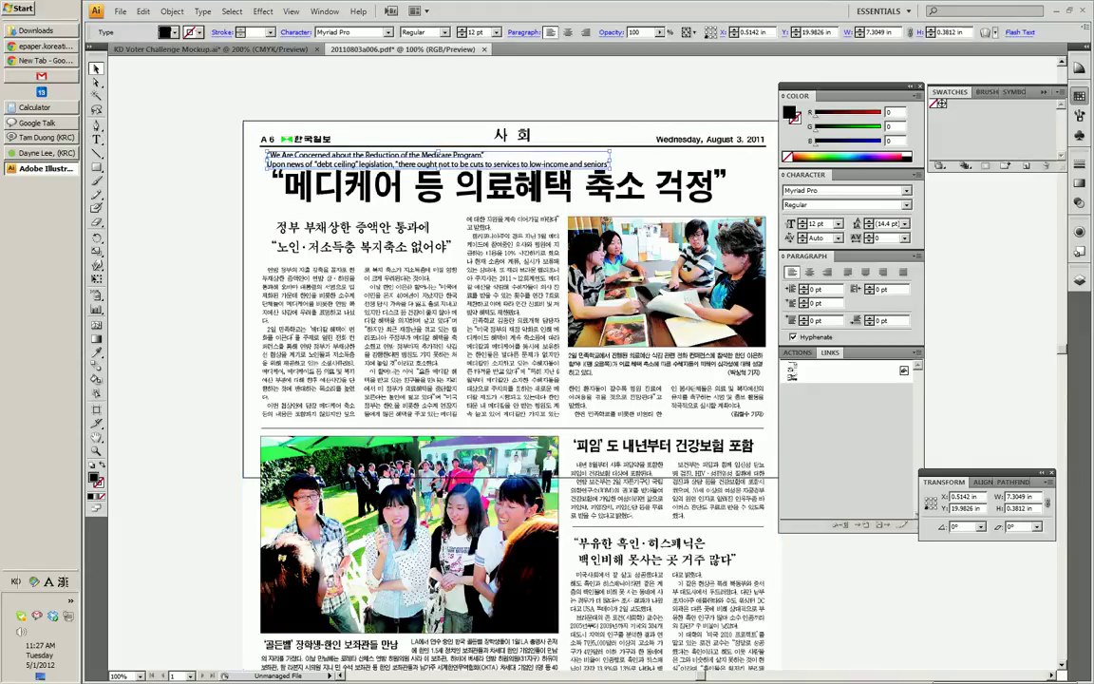
key("Up")
key("ctrl+shift+a")
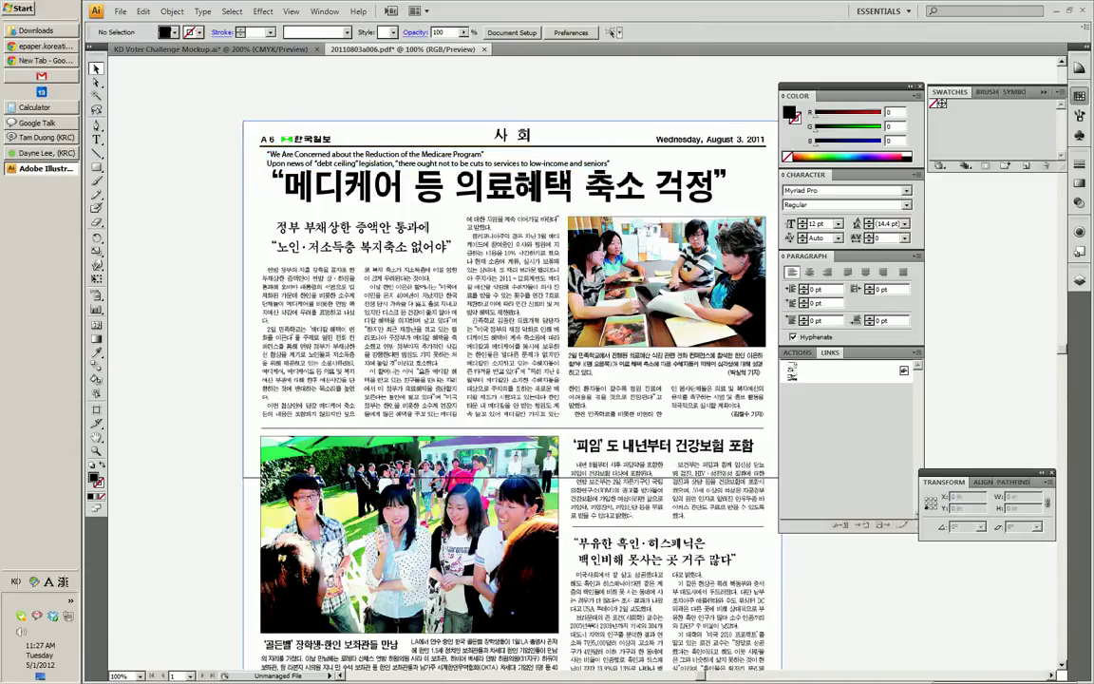
- Start saving the document as a PDF in Downloads, using the 2011-03-30 Budget Cuts file's name as the base
left_click(120, 11)
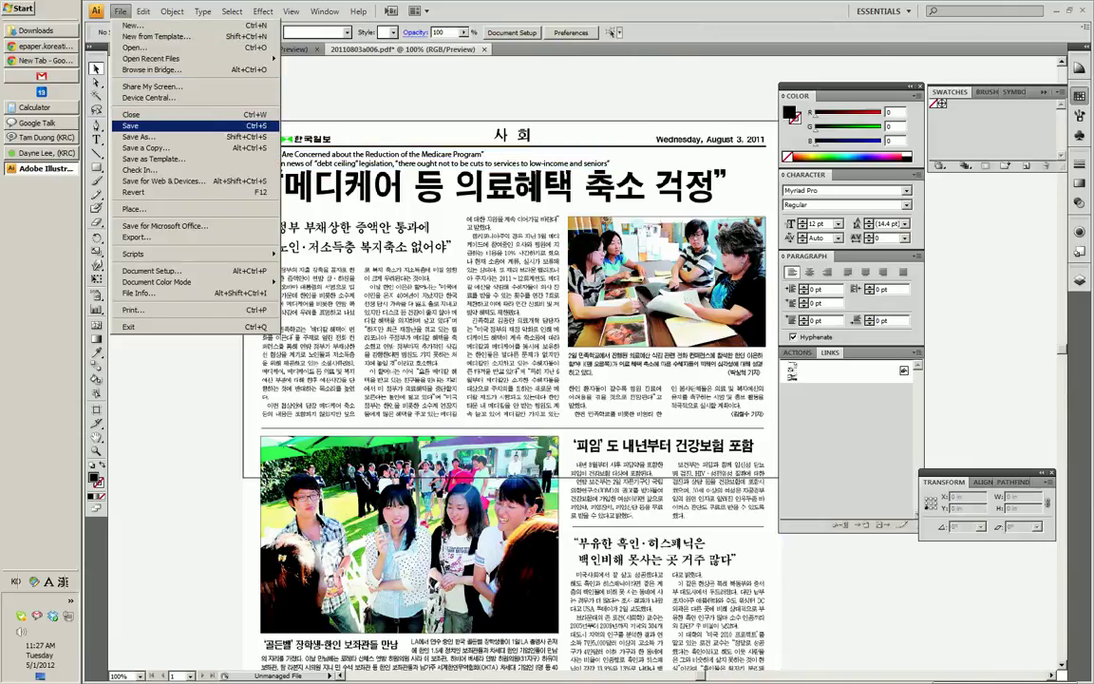
left_click(130, 125)
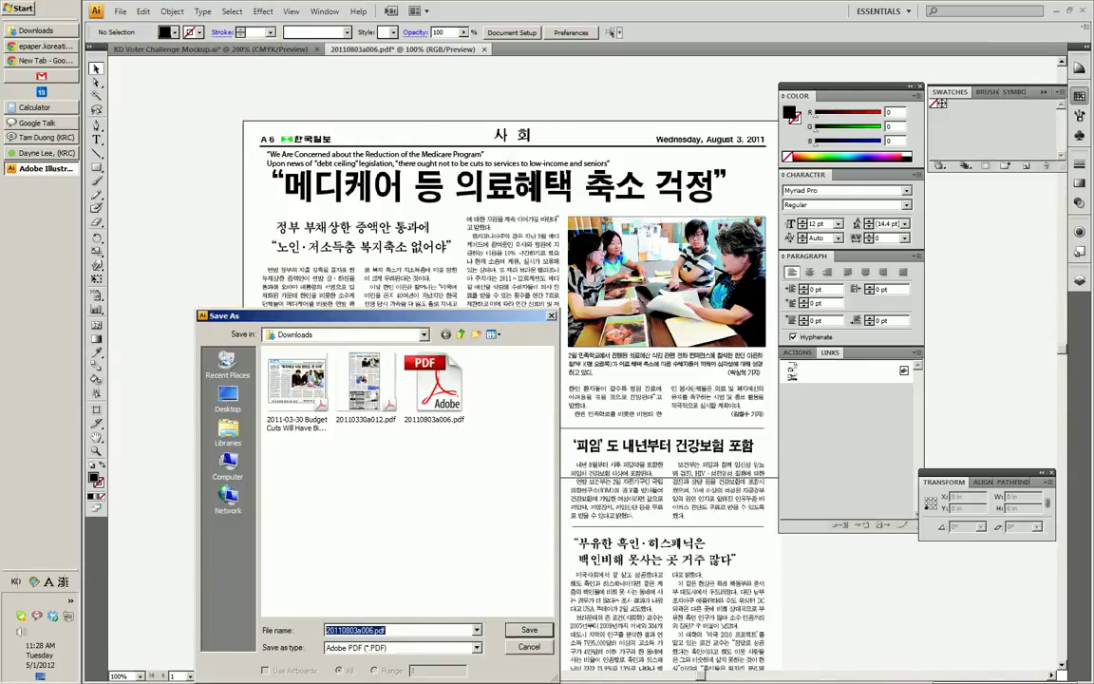
left_click(297, 385)
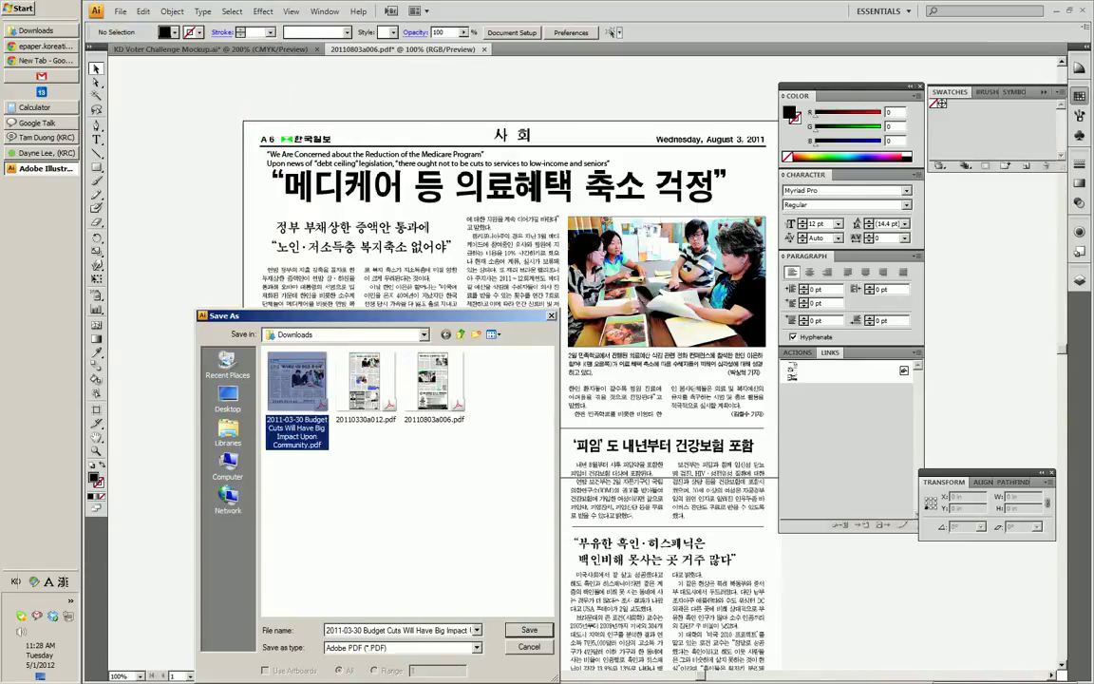
left_click(399, 630)
left_click(399, 630)
key("Home")
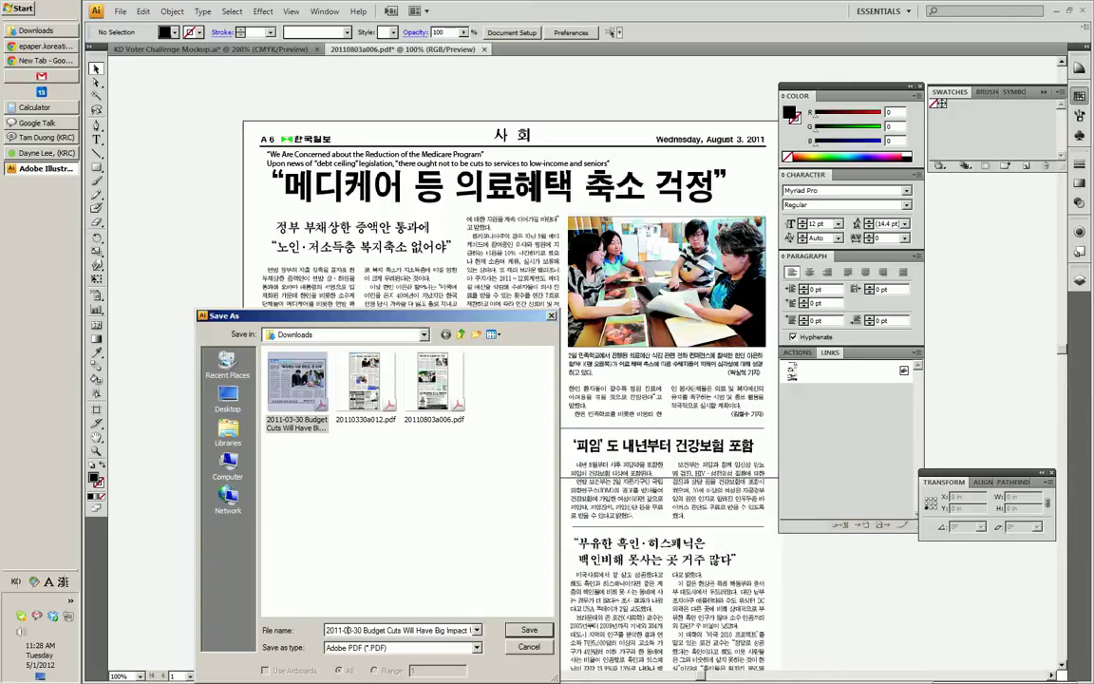
- Change the file name to 2011-08-01 Medicare and Debt Ceiling.pdf and confirm it
key("Delete")
type("8")
key("Delete")
key("Delete")
type("01")
key("ctrl+a")
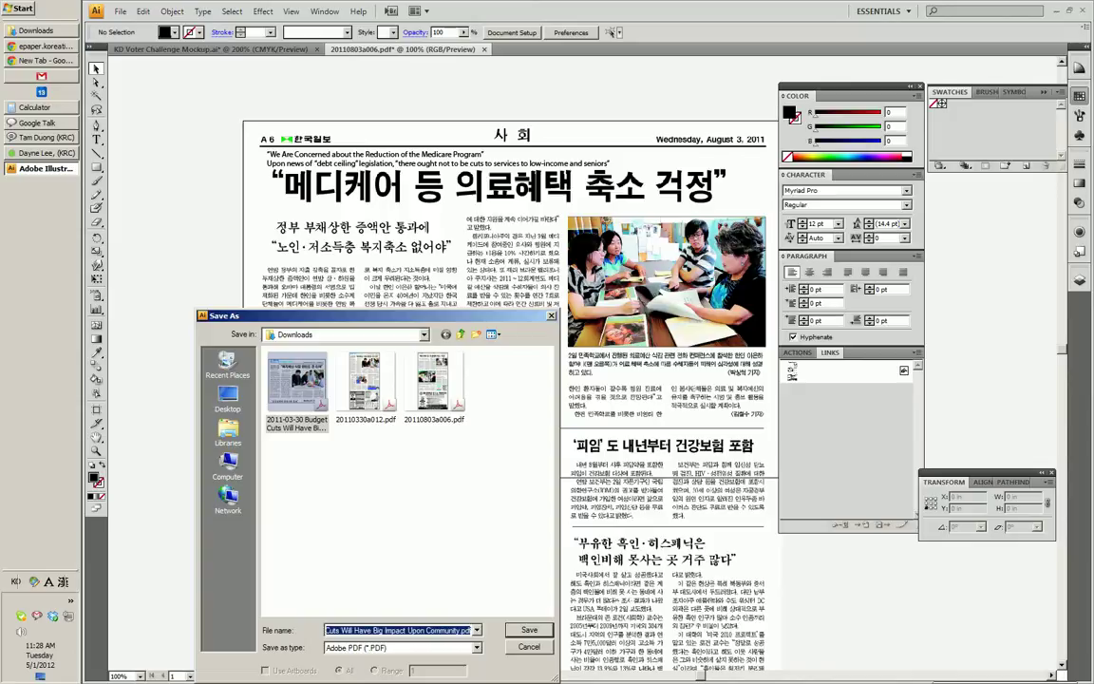
type("Medicalre and Debt Ceiling")
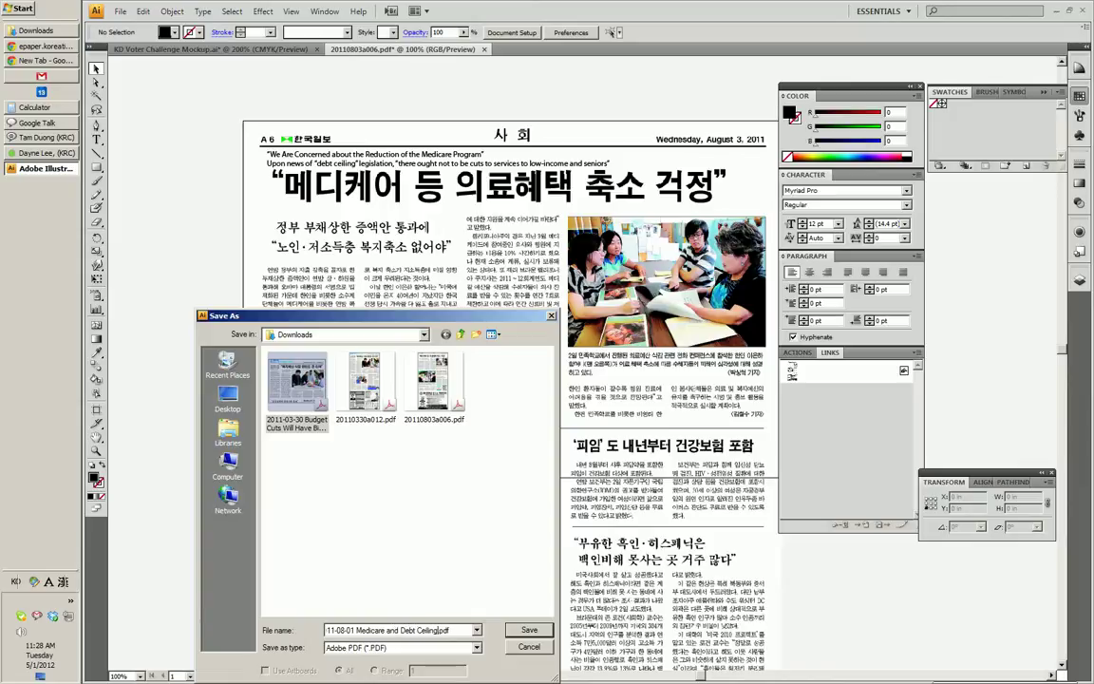
key("Return")
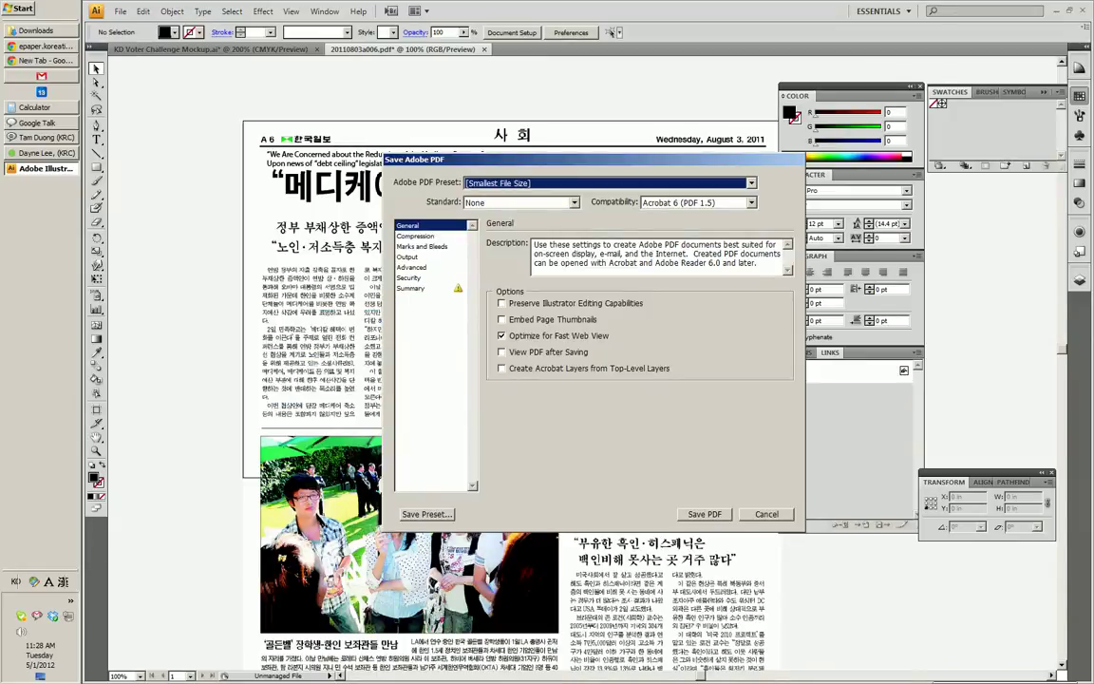
- Choose the Smallest File Size PDF preset and save the PDF
left_click(611, 184)
left_click(570, 297)
key("Return")
key("Return")
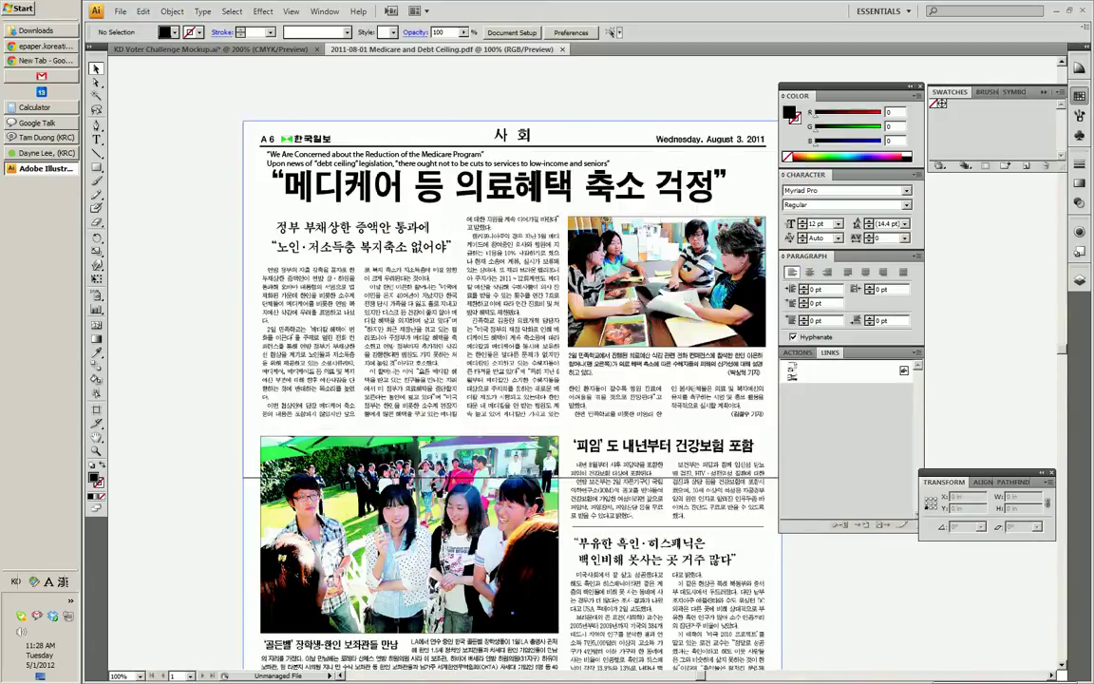
- Inspect the saved page and enlarge the article to check the sharpness of its text and photo
scroll(513, 380, "down", 3)
scroll(513, 380, "down", 1)
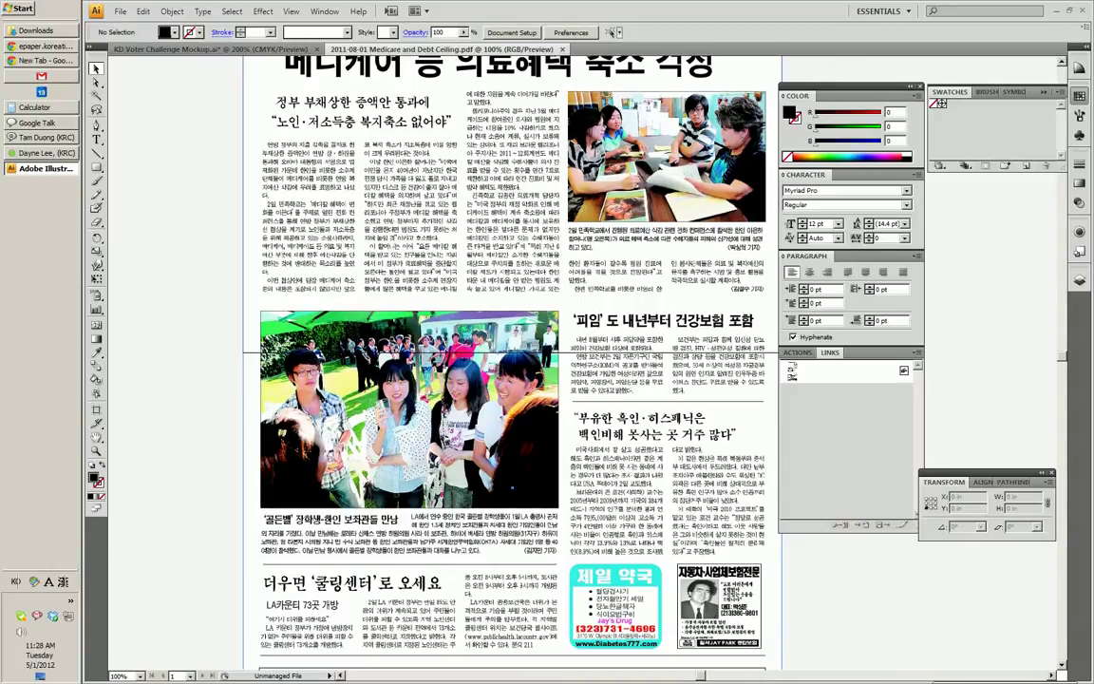
scroll(513, 380, "up", 2)
left_click(513, 380)
scroll(513, 380, "up", 2)
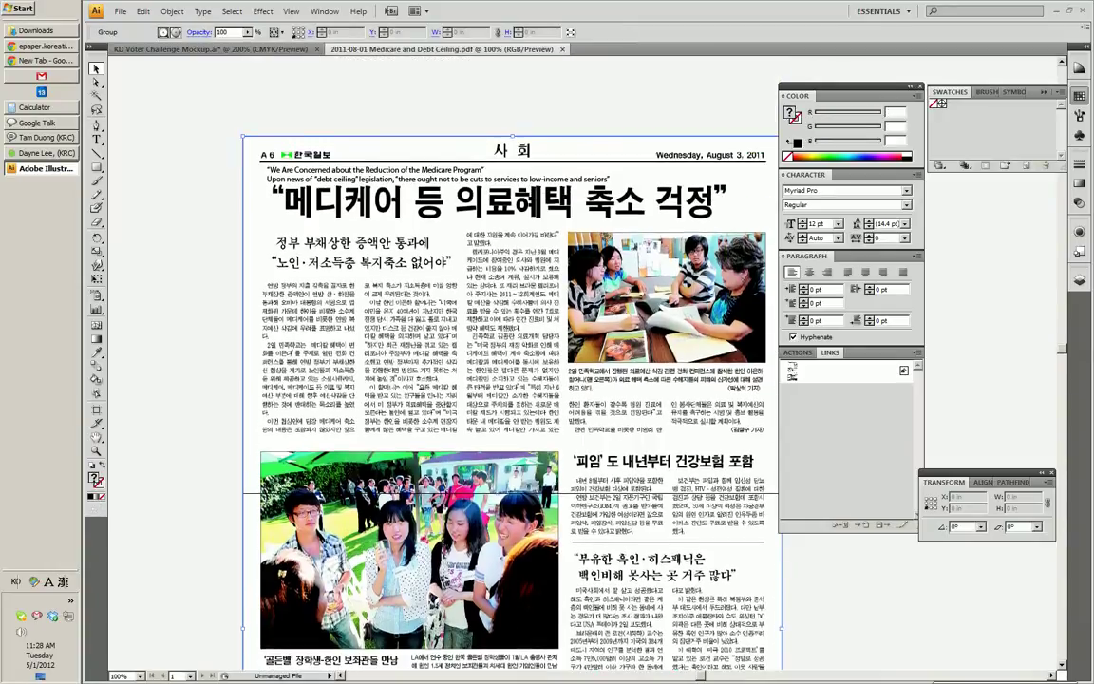
key("ctrl+equal")
key("ctrl+equal")
key("ctrl+equal")
key("ctrl+equal")
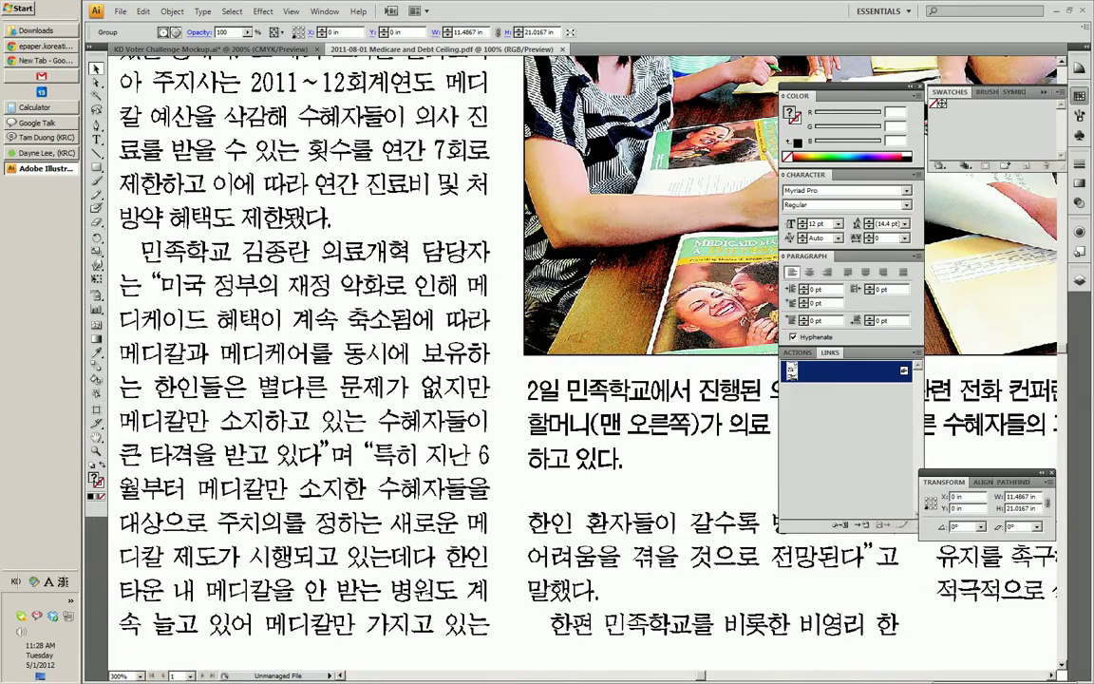
key("ctrl+minus")
key("ctrl+minus")
key("ctrl+minus")
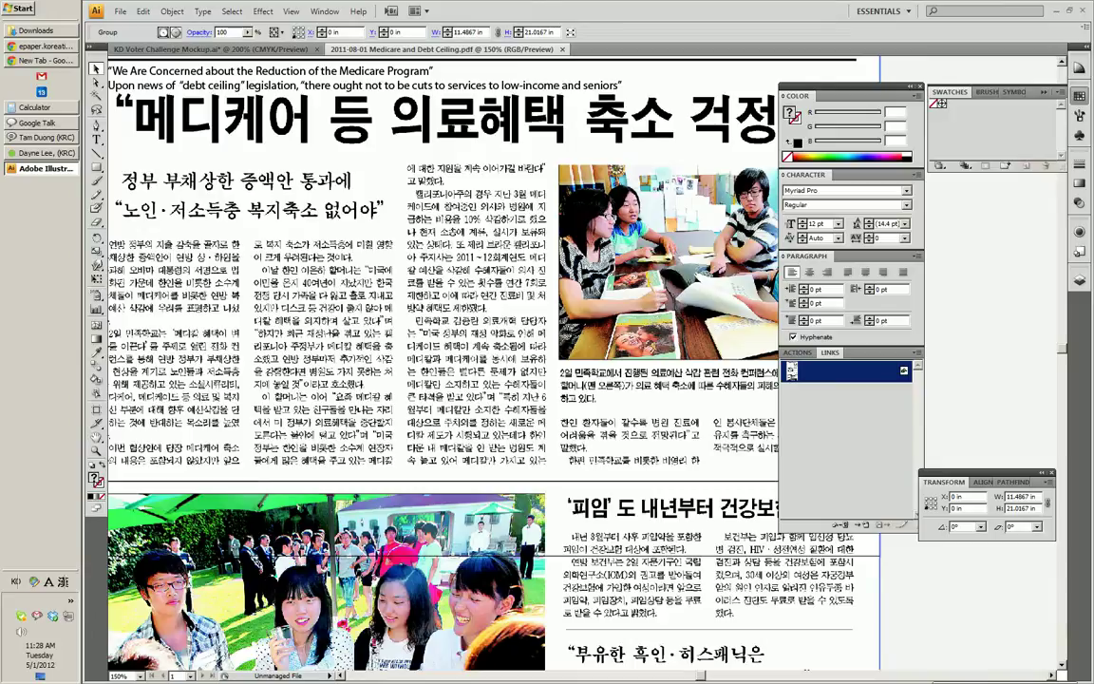
- Close the Medicare document and select 2011-08-01 Medicare and Debt Ceiling.pdf in the Downloads folder
left_click(562, 49)
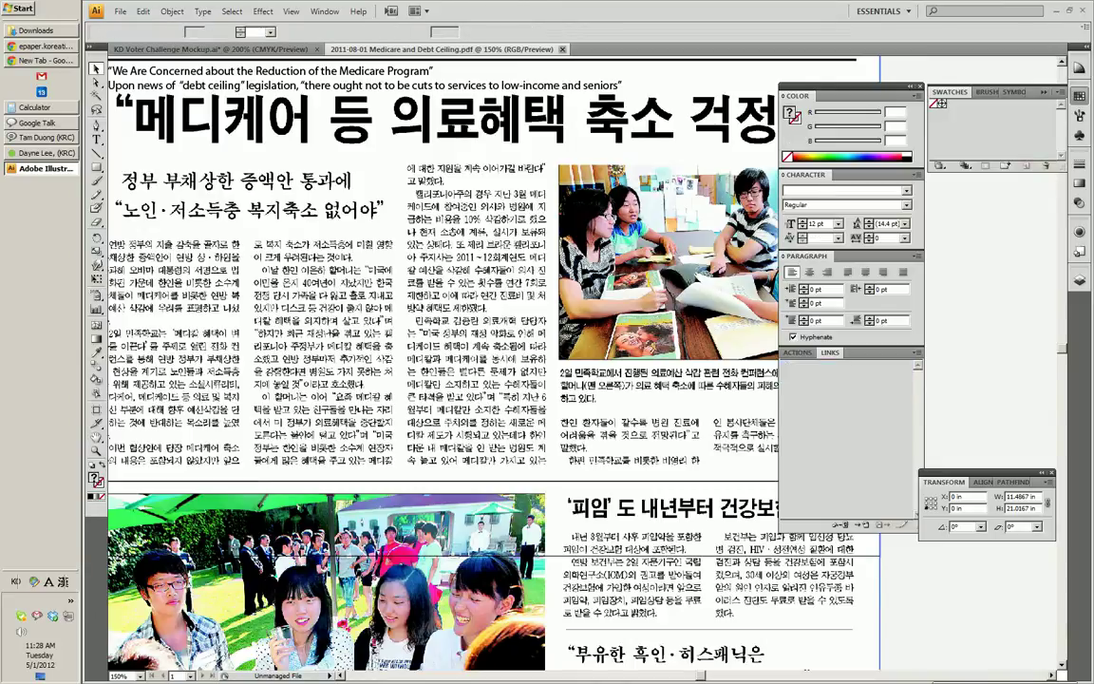
left_click(40, 31)
left_click(335, 242)
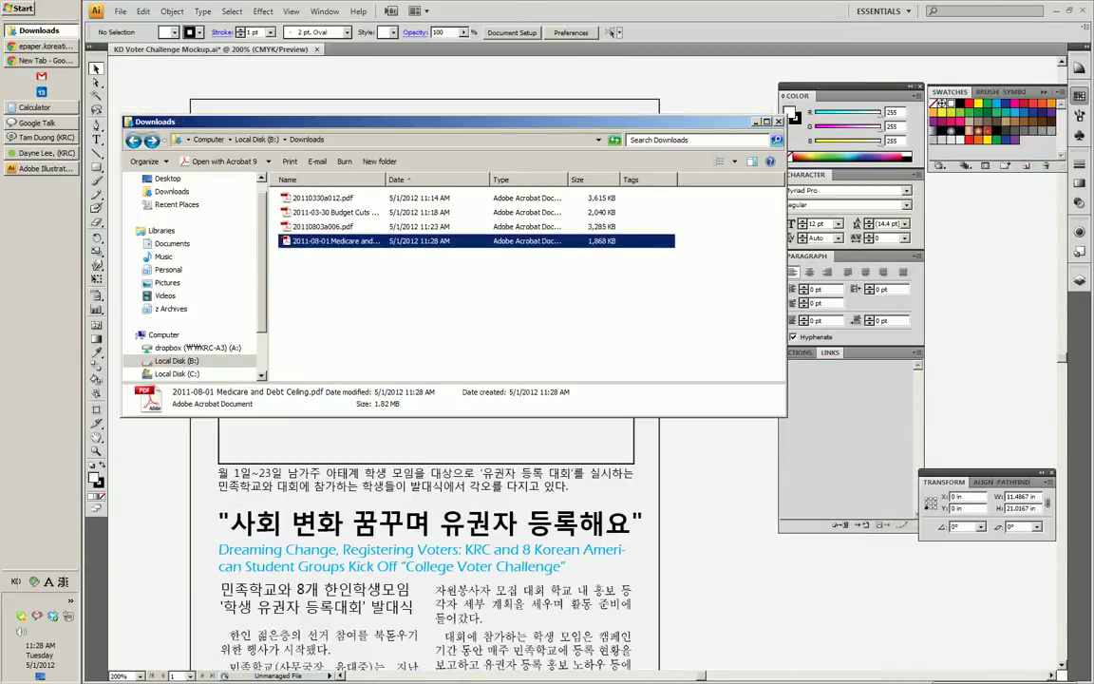